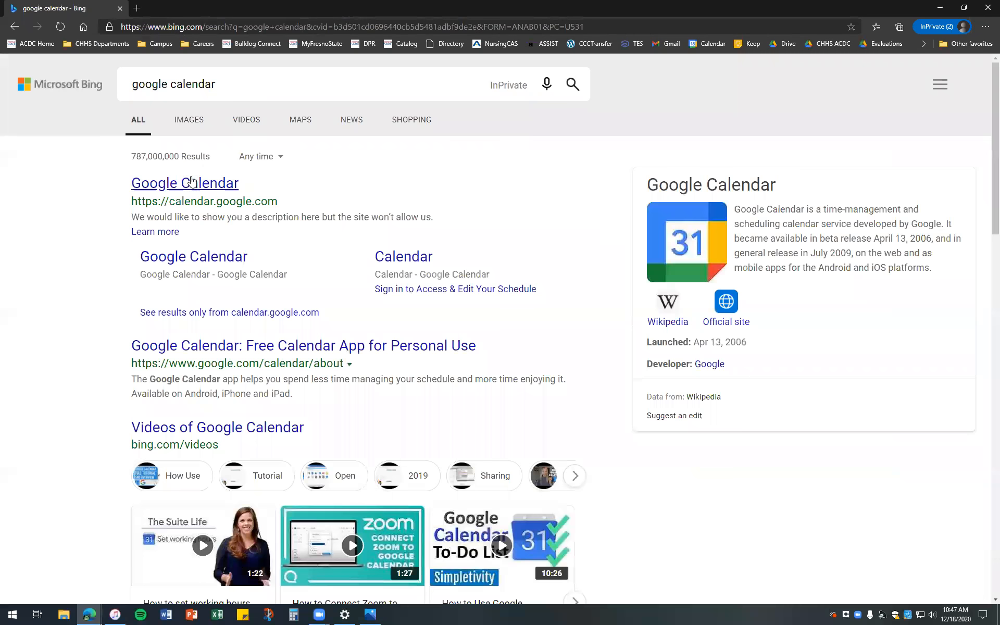
Open Google Calendar from the search results and bring up the form for creating a new calendar in its settings
left_click(214, 183)
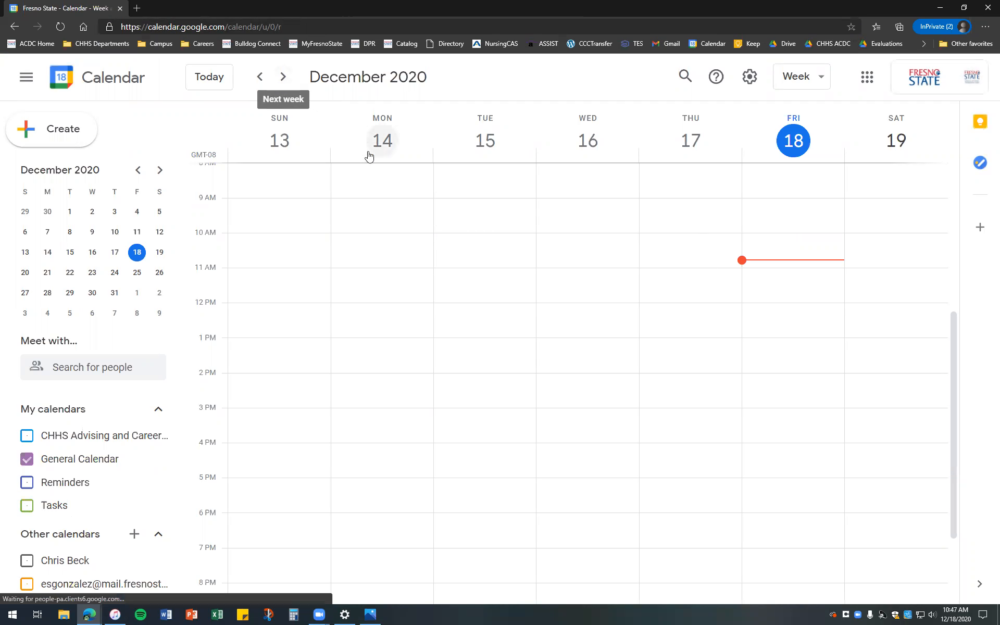
left_click(749, 83)
left_click(755, 116)
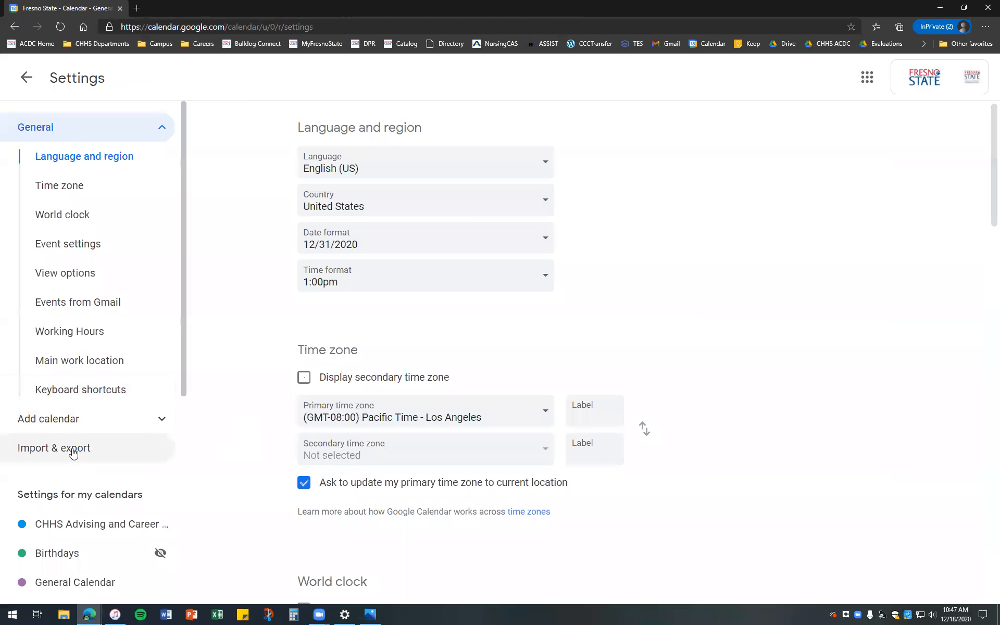
left_click(59, 427)
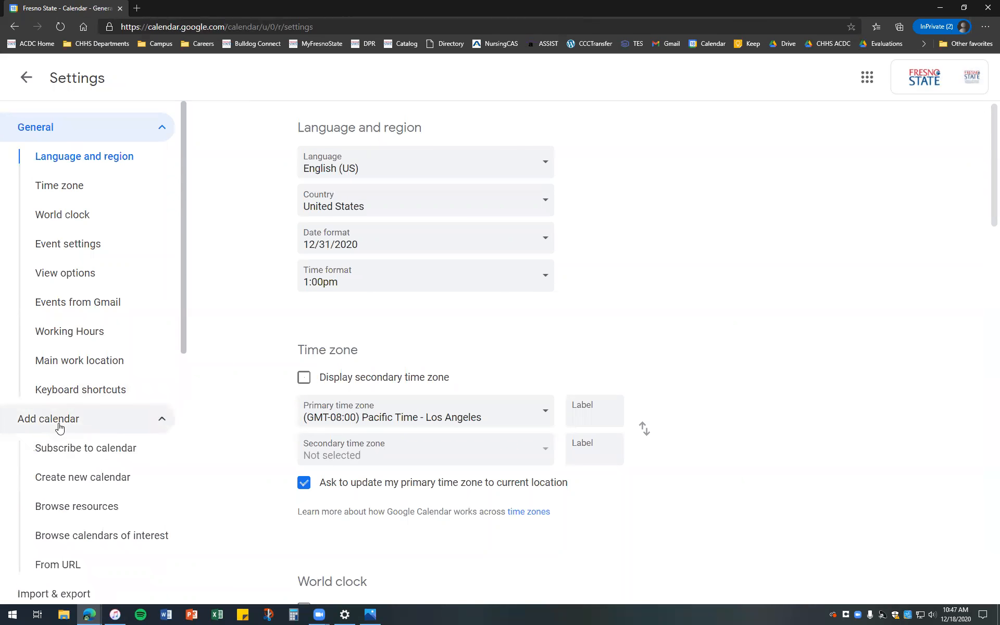
left_click(70, 483)
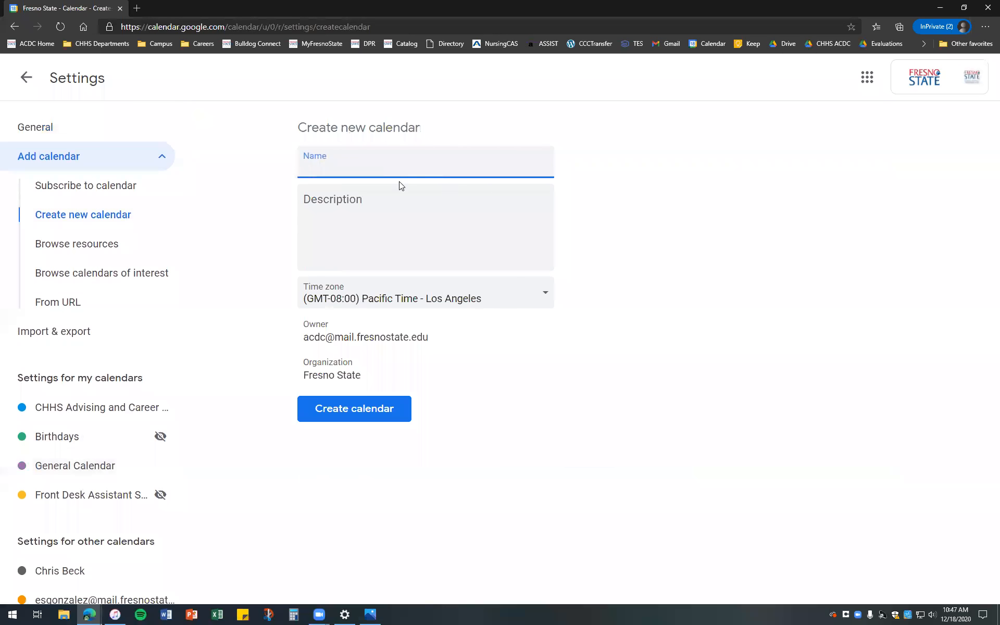
Create a new calendar named Assignments
type("Assignemn")
type("ts")
left_click(369, 411)
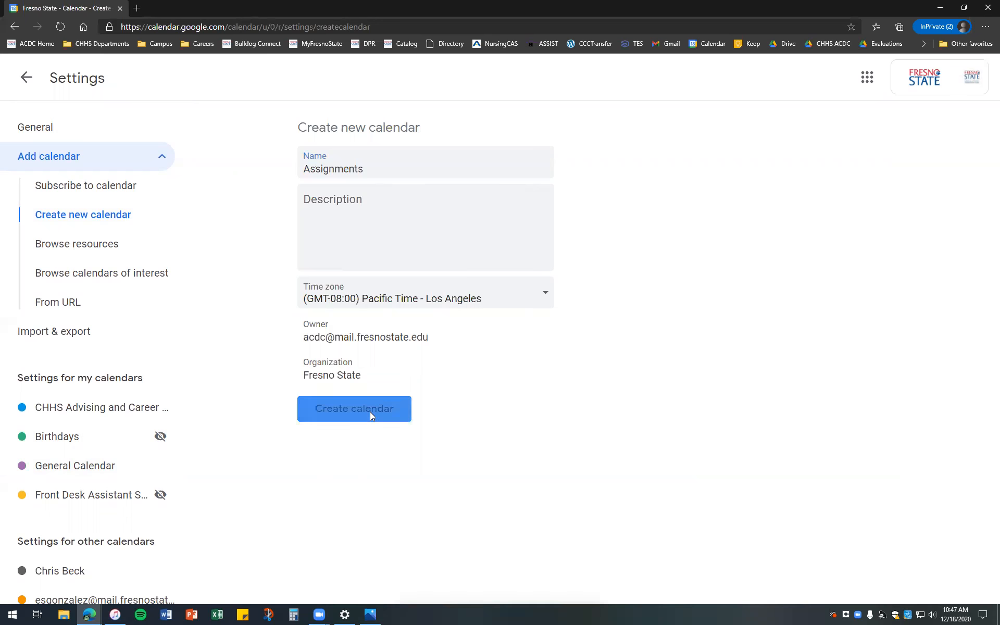
Create another calendar named Personal Calendar
left_click(354, 169)
type("P")
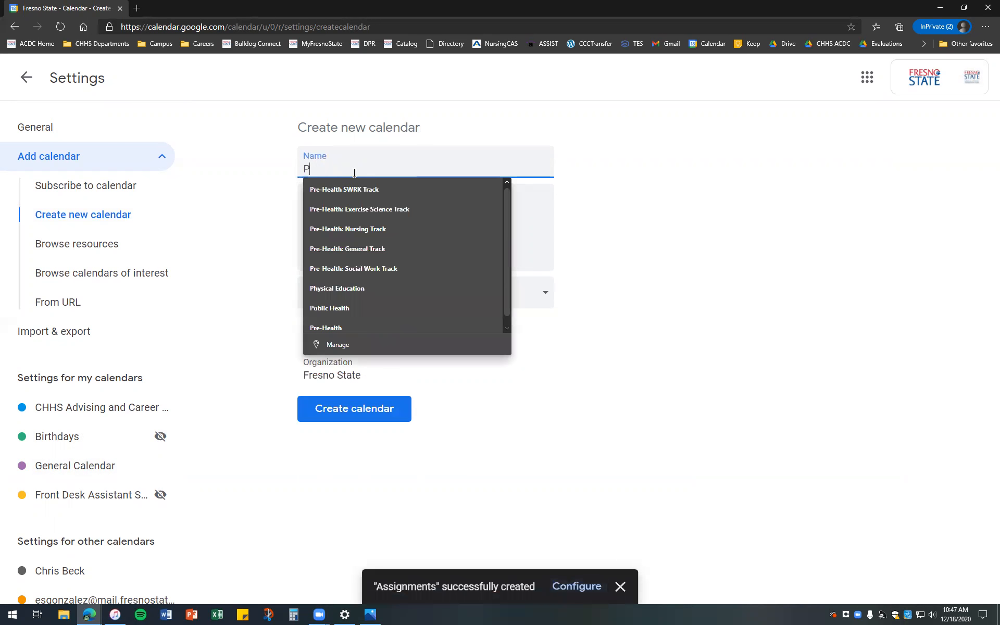
type("ersonal Calendar")
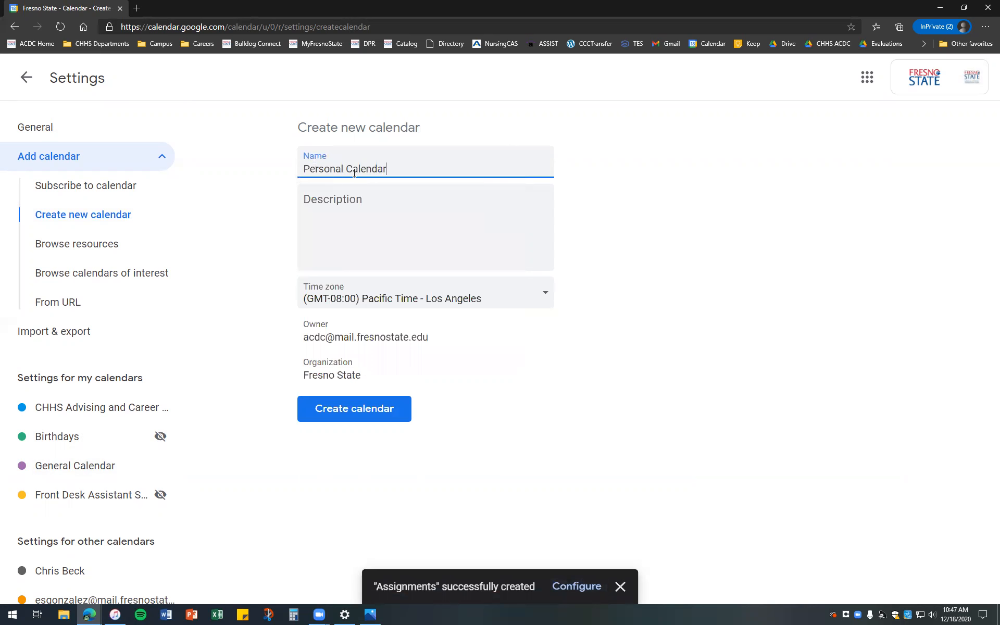
left_click(376, 419)
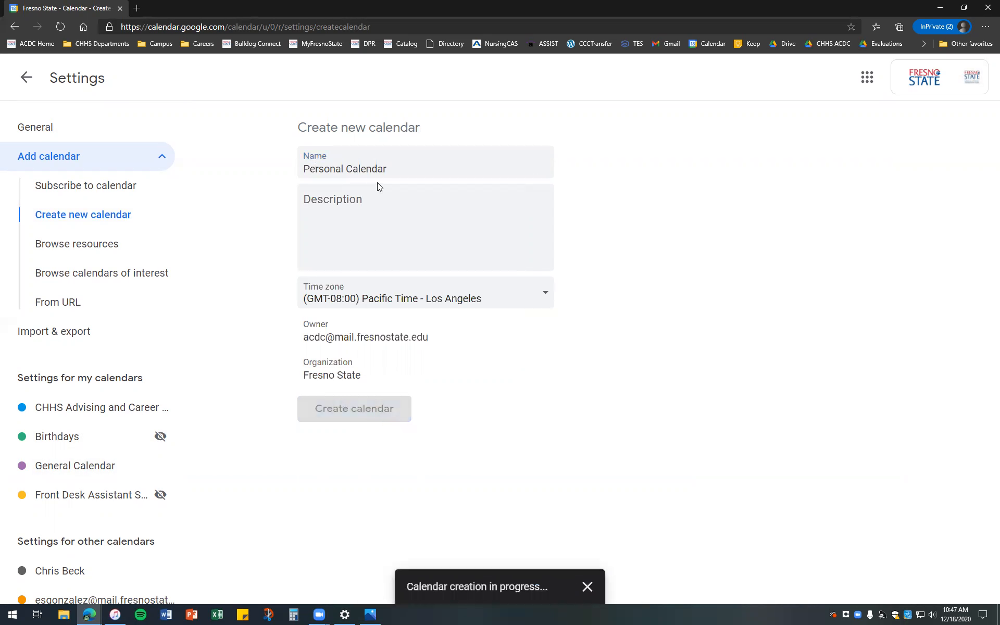
Create a third calendar named Classes
left_click(392, 170)
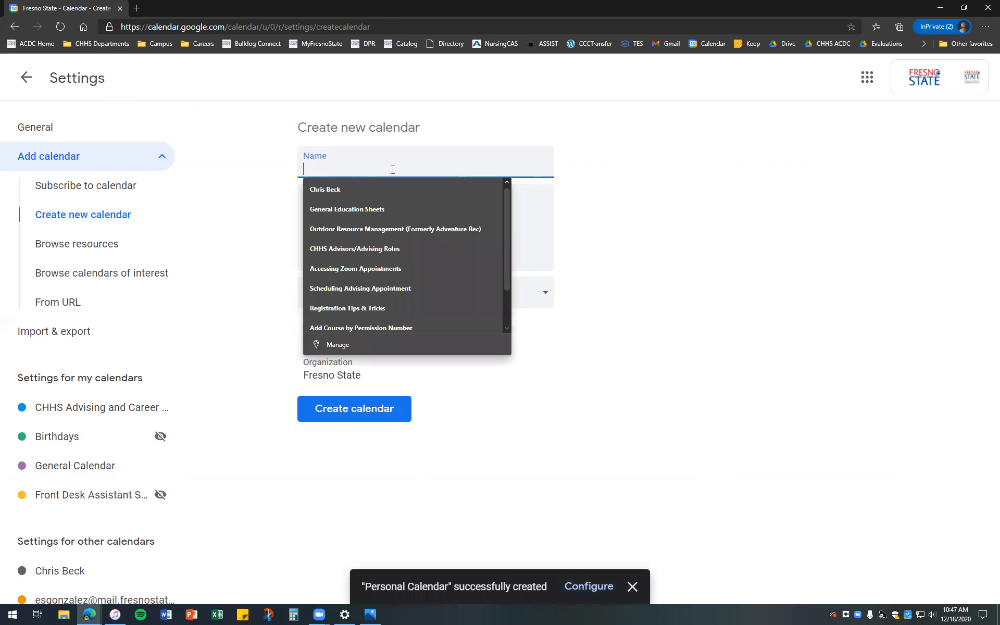
type("Classes")
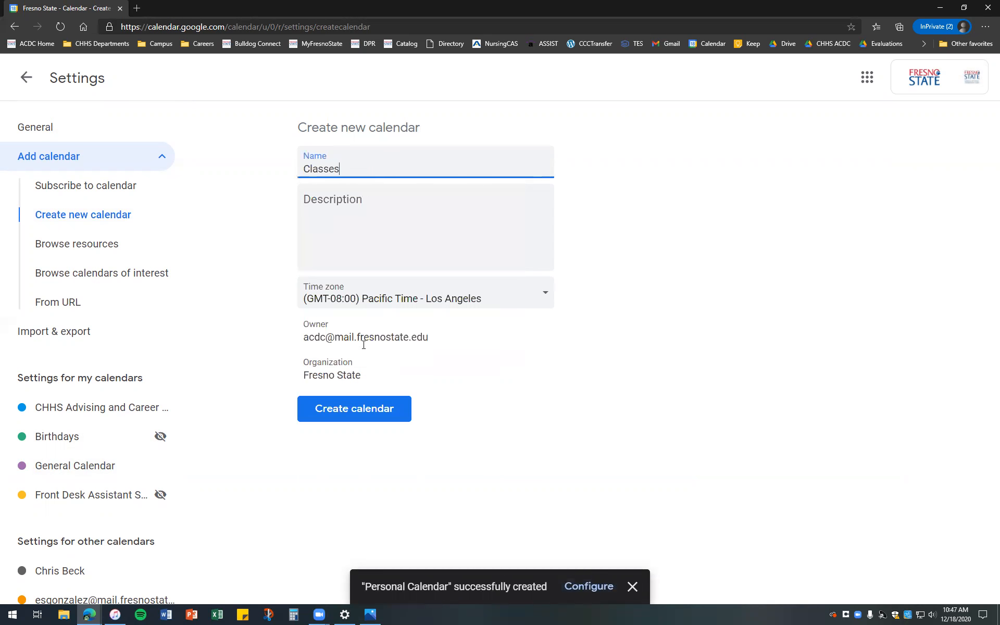
left_click(366, 411)
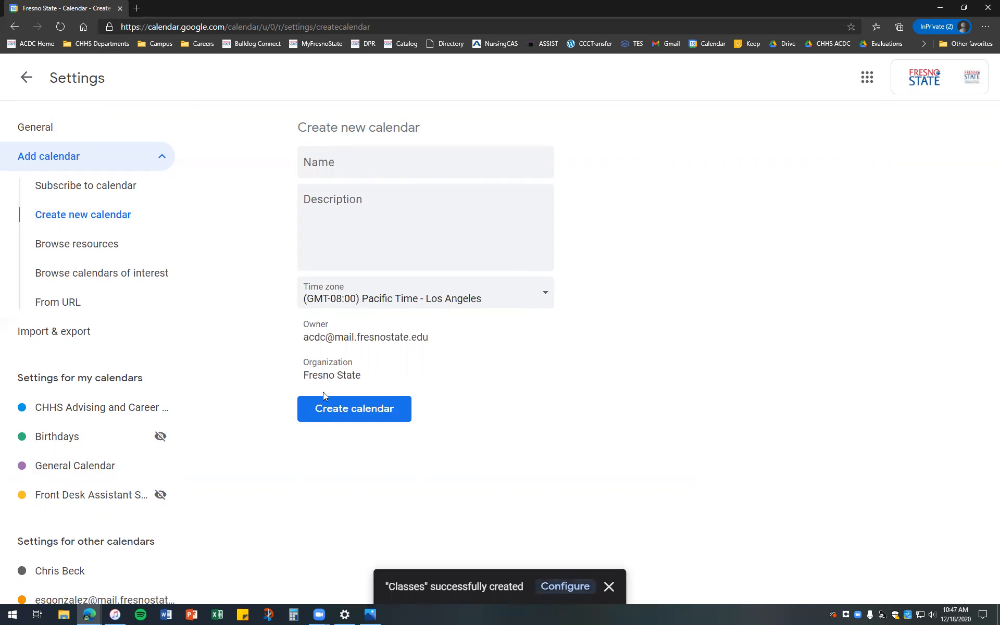
Reload the settings page and open the Assignments calendar's notification settings
left_click(68, 29)
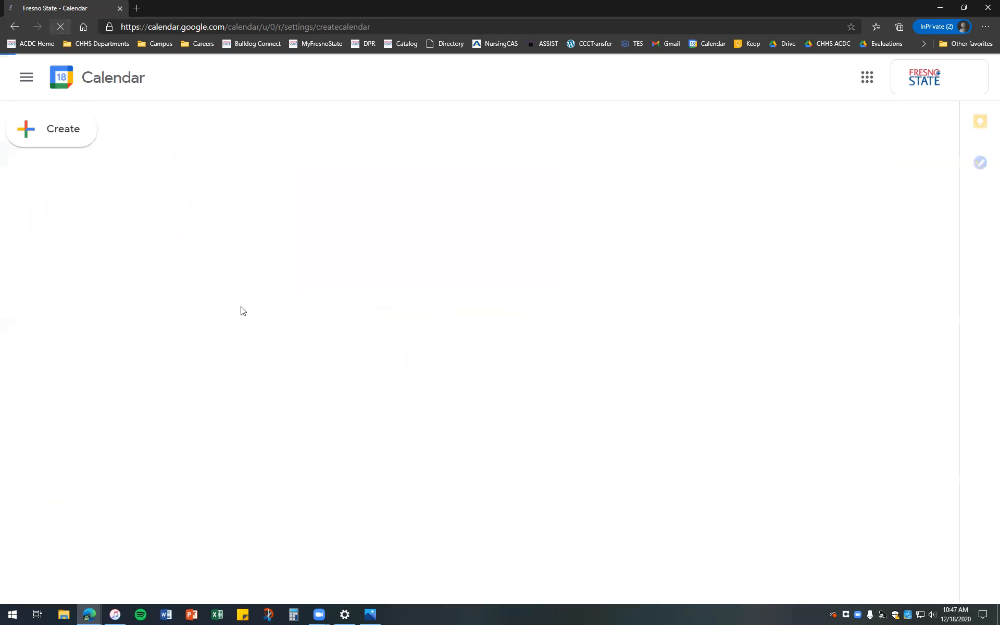
scroll(74, 453, "down", 2)
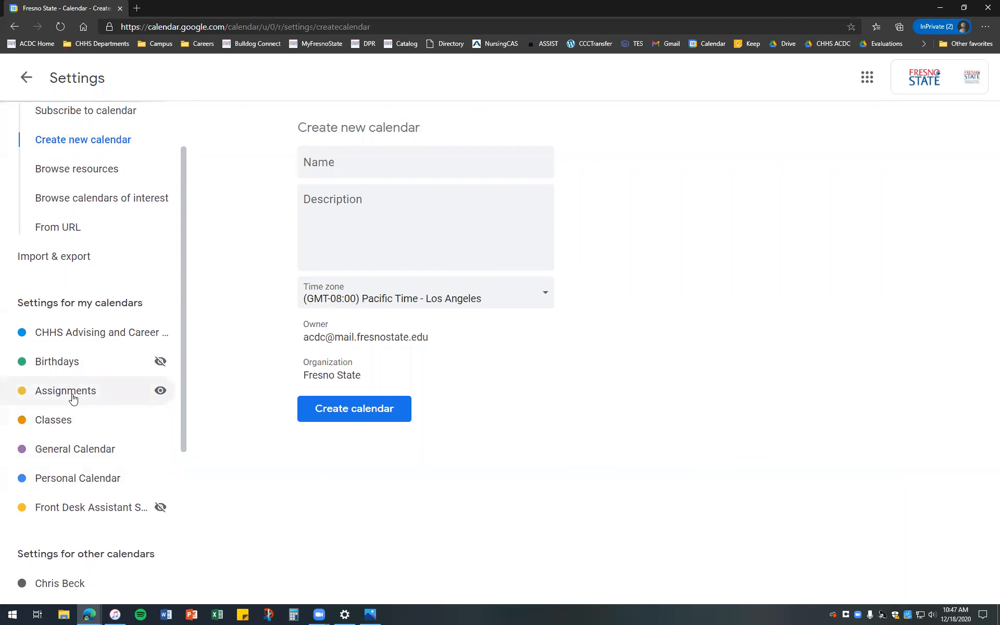
left_click(73, 398)
scroll(438, 431, "down", 2)
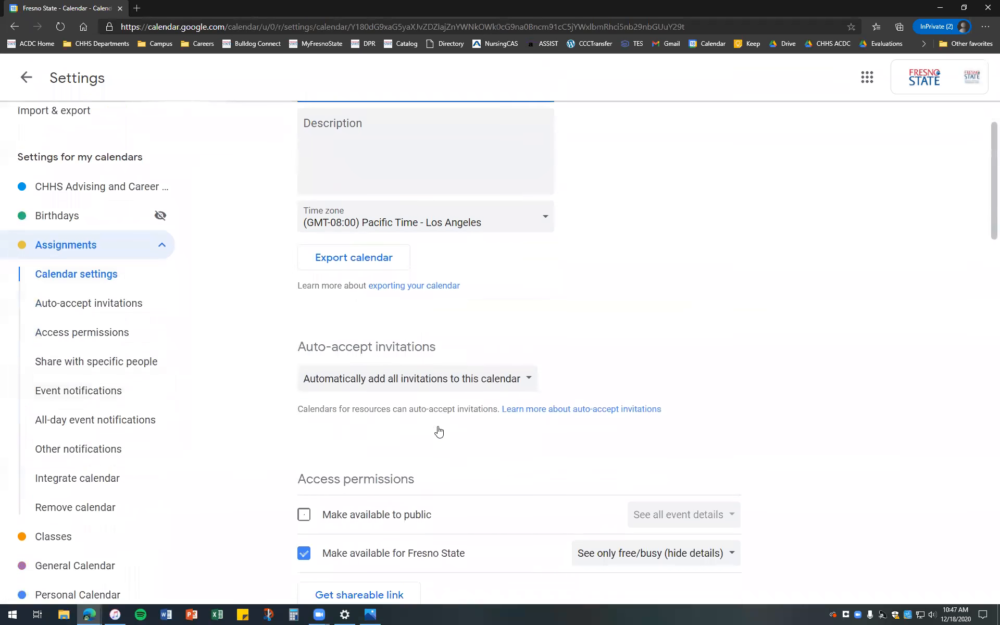
scroll(439, 431, "down", 10)
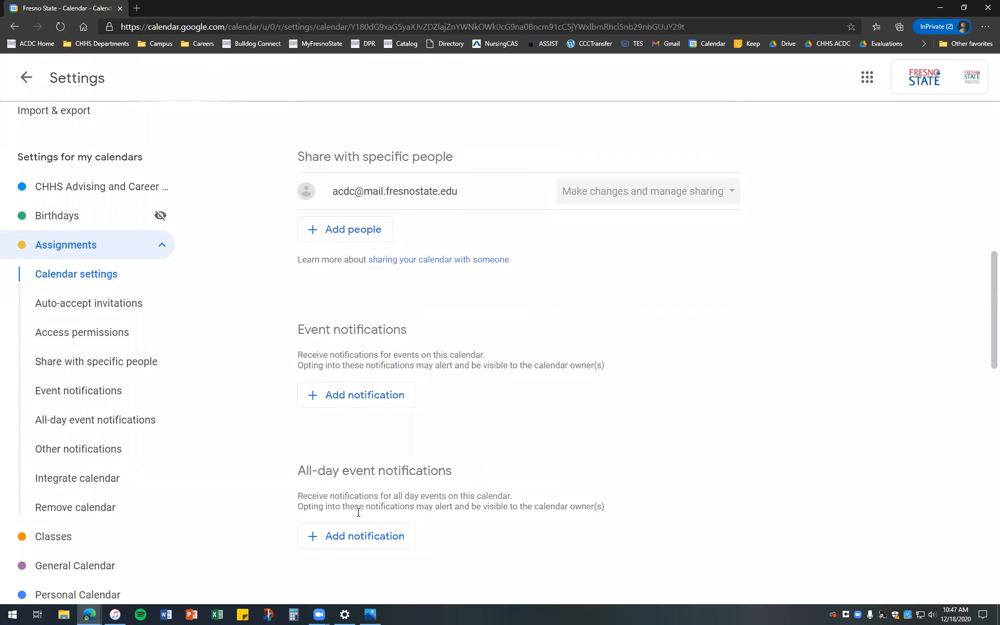
Add two all-day event notifications to Assignments, 1 day and 1 week before at 9:00am, and return to the calendar view
left_click(366, 543)
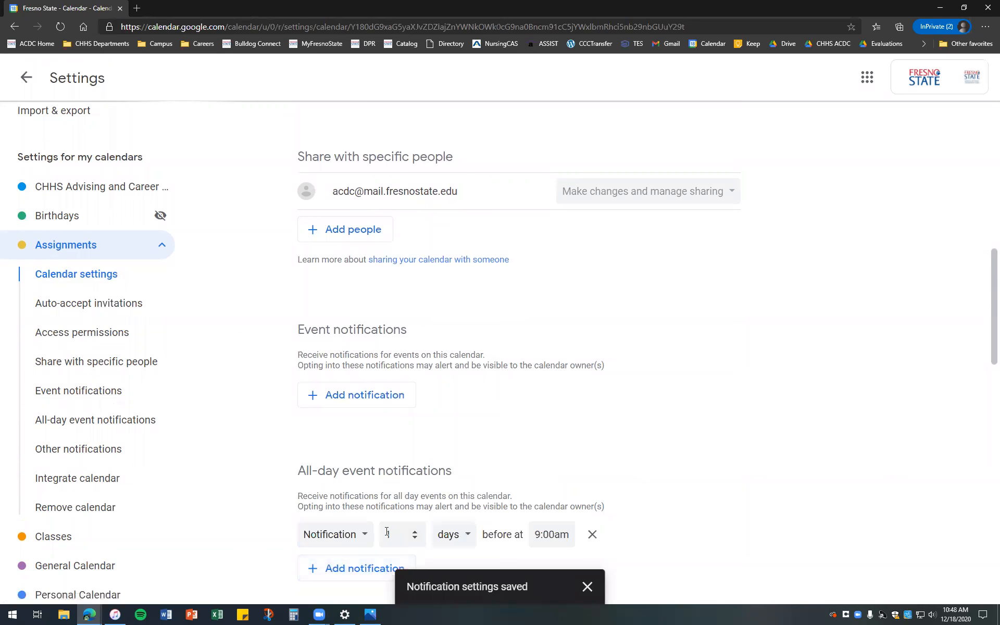
left_click(373, 565)
scroll(435, 531, "down", 1)
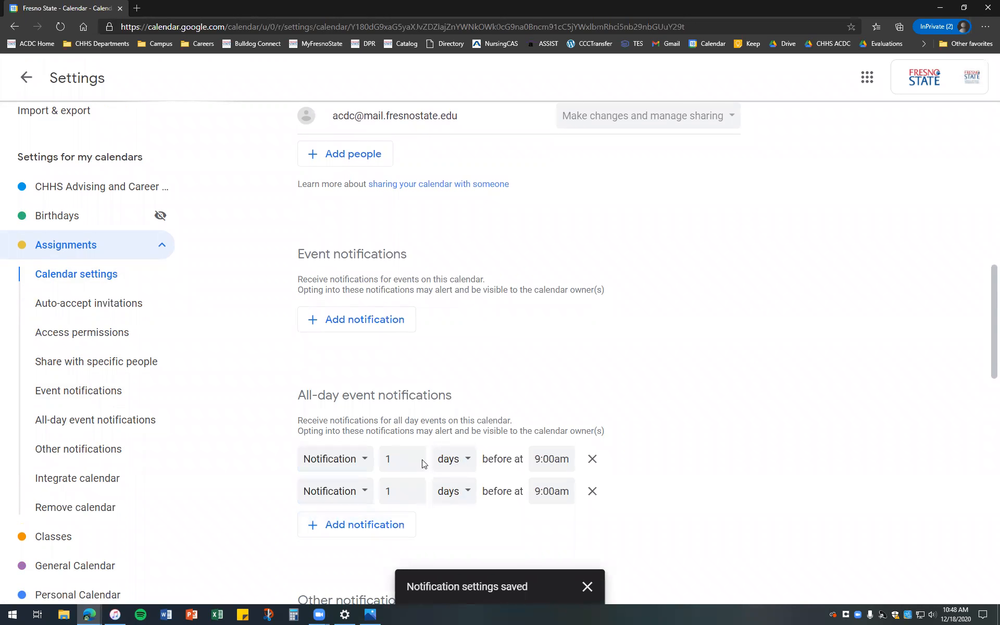
left_click(448, 490)
left_click(447, 517)
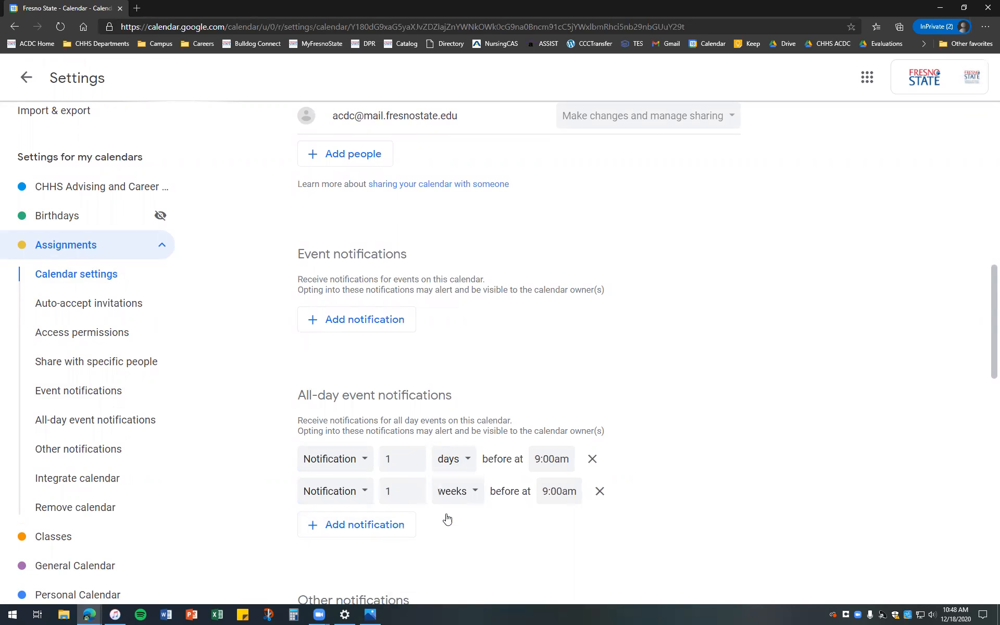
scroll(357, 556, "down", 3)
scroll(364, 547, "up", 4)
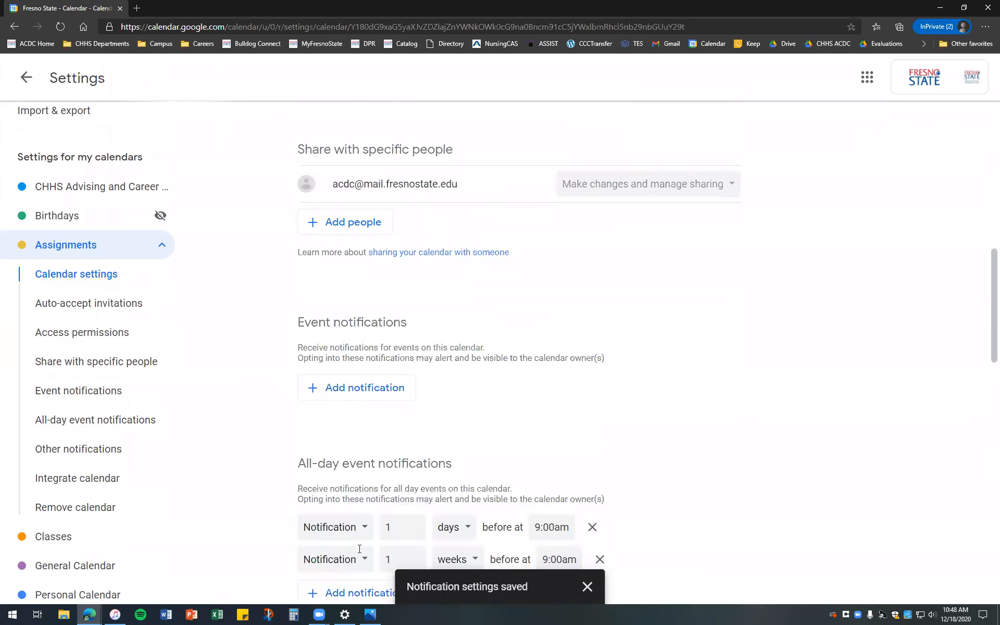
scroll(359, 548, "down", 20)
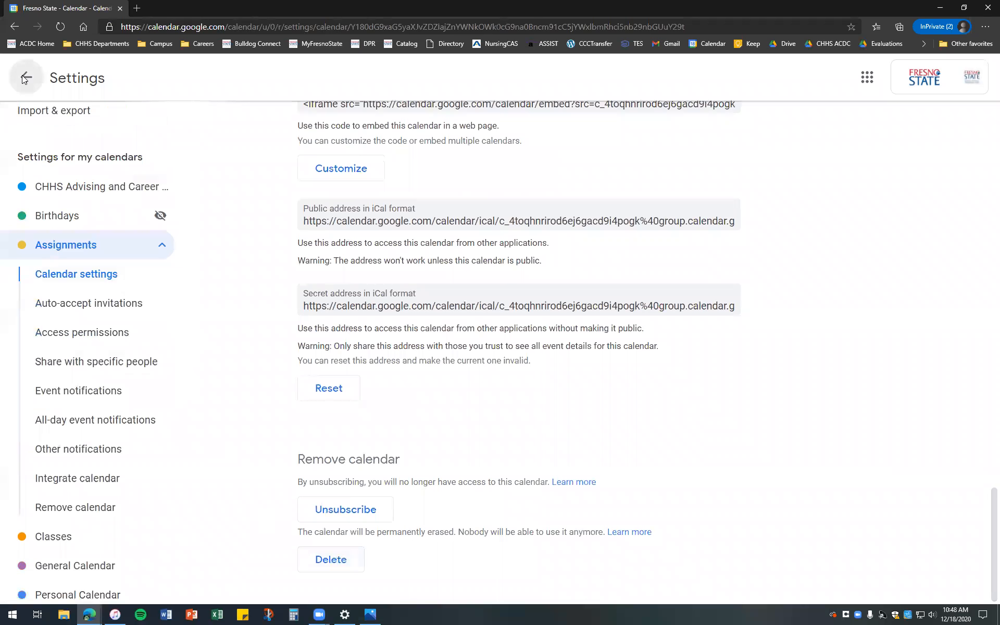
left_click(24, 79)
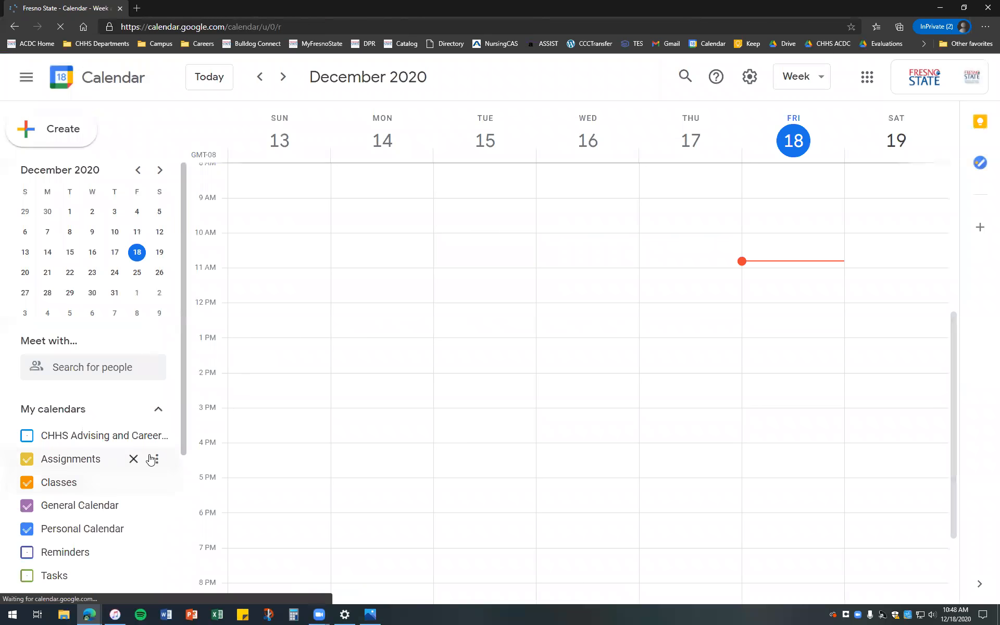
Color the Assignments calendar Radicchio, the Classes calendar dark blue and the General Calendar dark purple
left_click(153, 458)
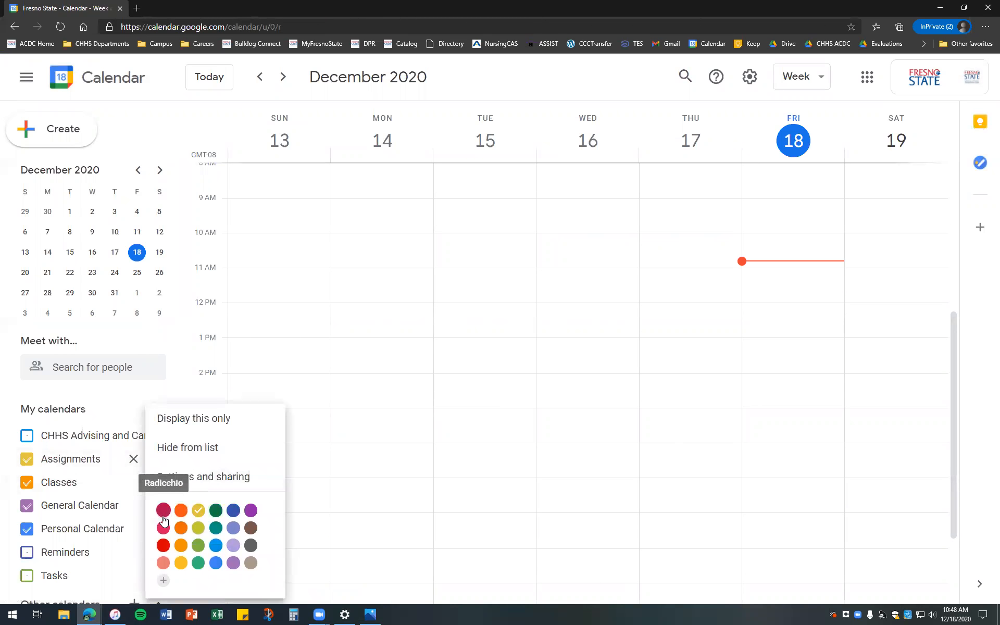
left_click(163, 515)
left_click(152, 482)
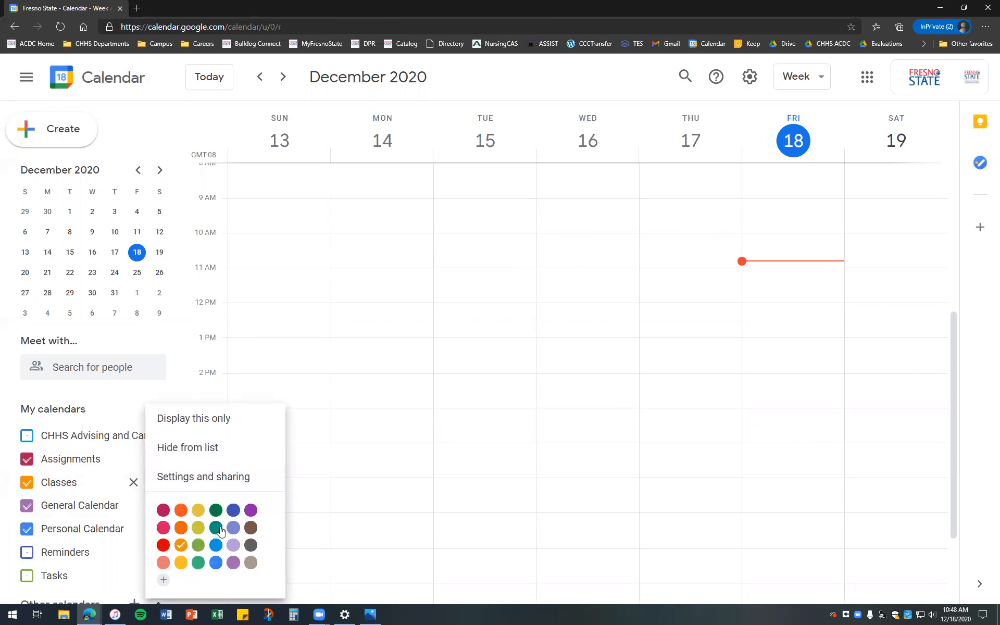
left_click(233, 510)
left_click(152, 505)
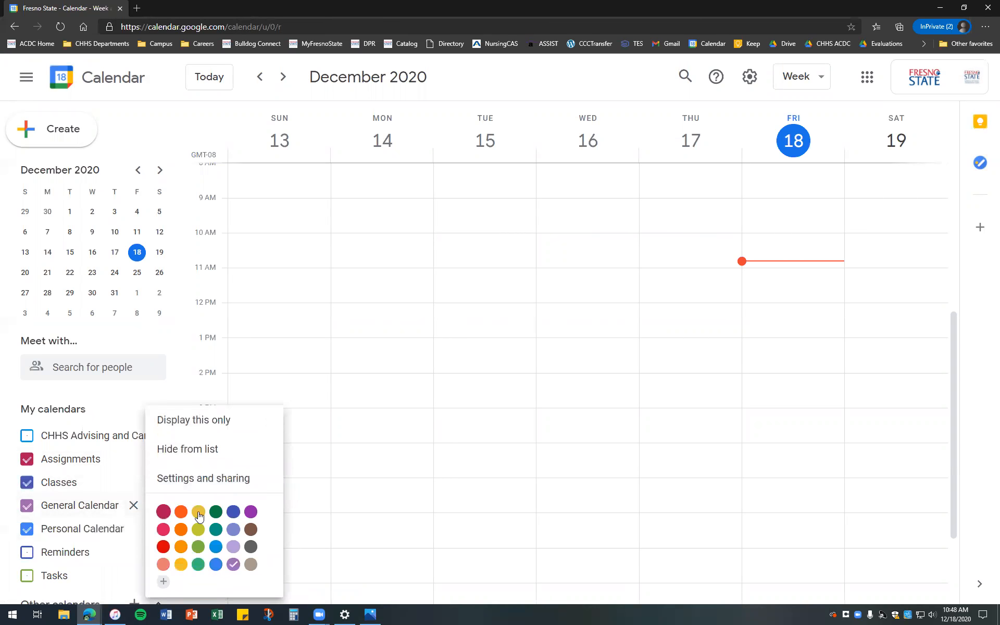
left_click(251, 512)
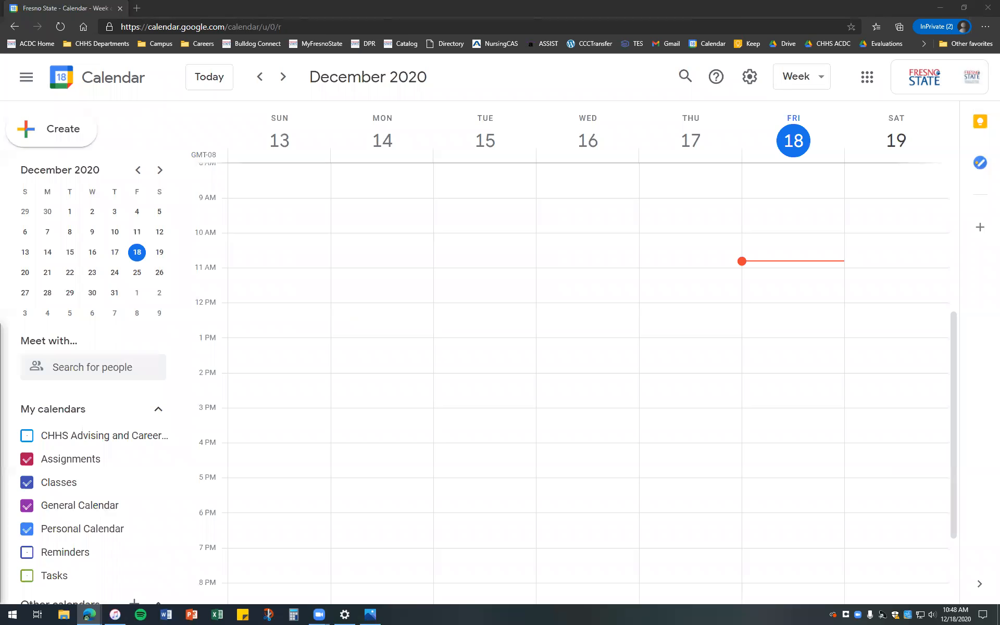
Go to the week of January 17–23, 2021 and bring its early morning hours into view
left_click(283, 78)
left_click(284, 78)
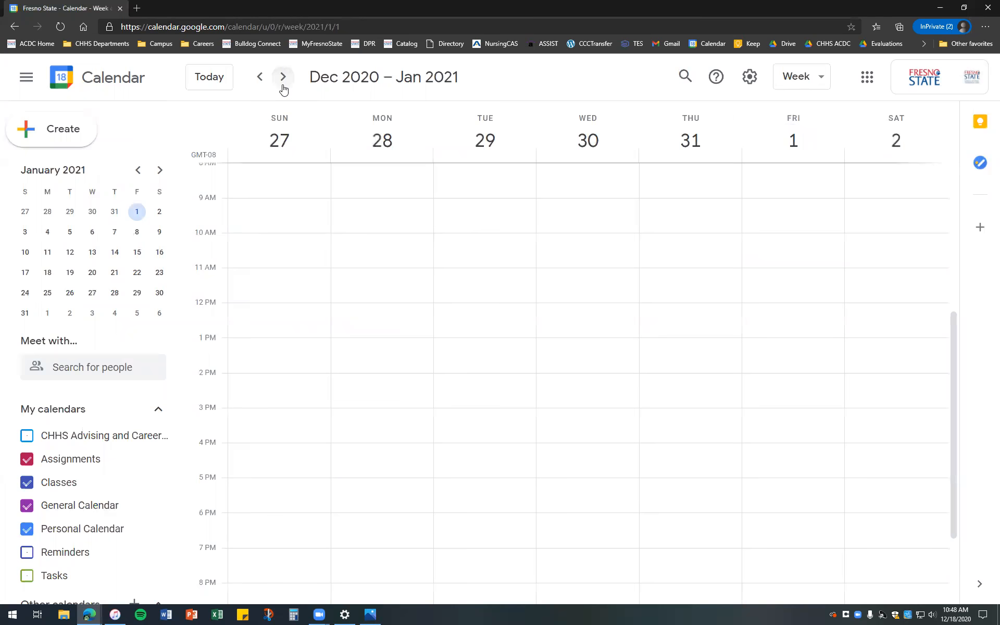
left_click(283, 86)
left_click(283, 86)
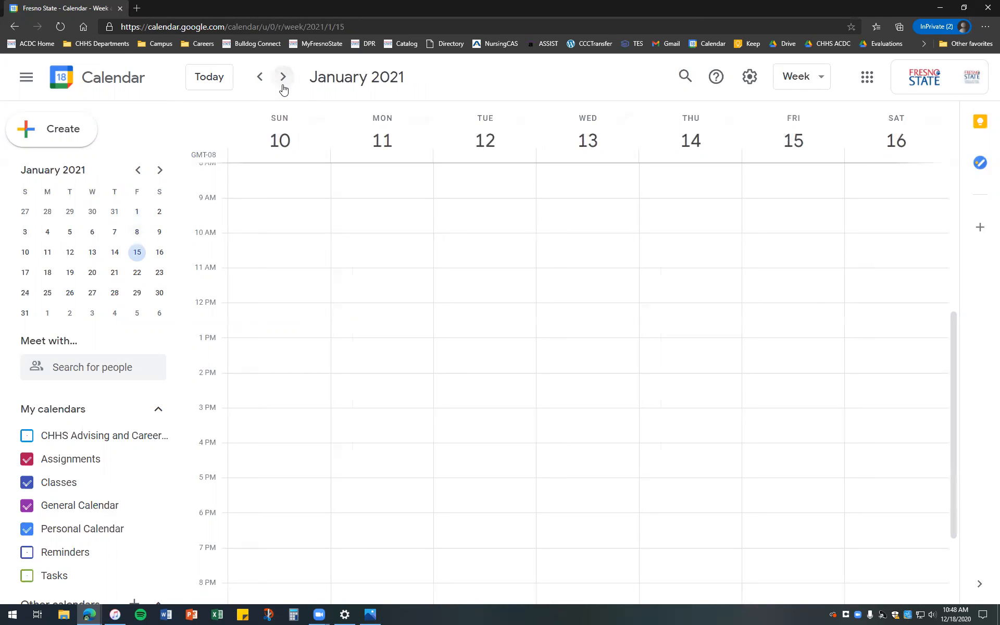
left_click(283, 88)
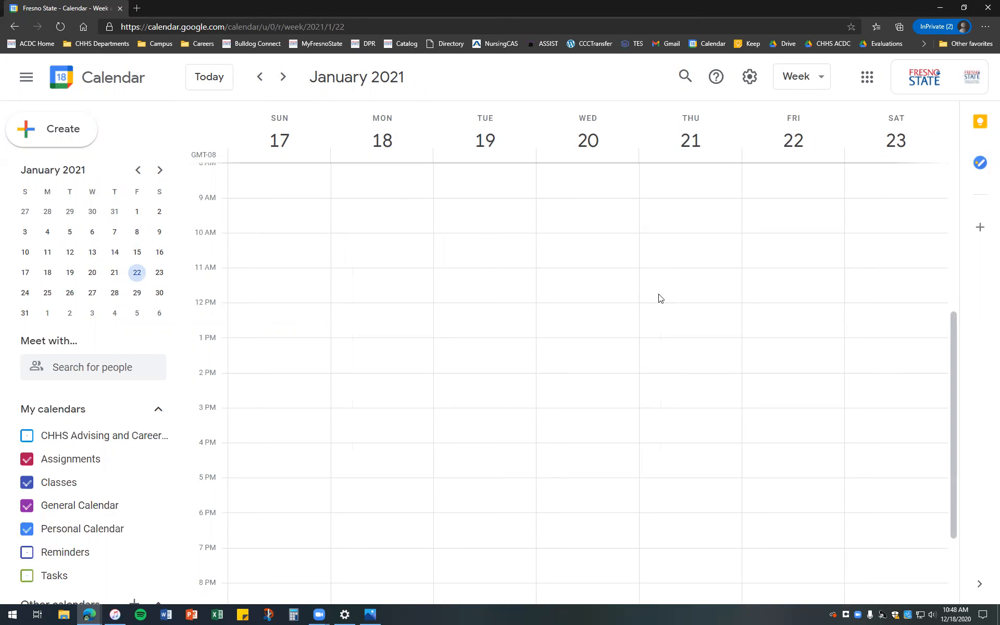
scroll(404, 388, "up", 2)
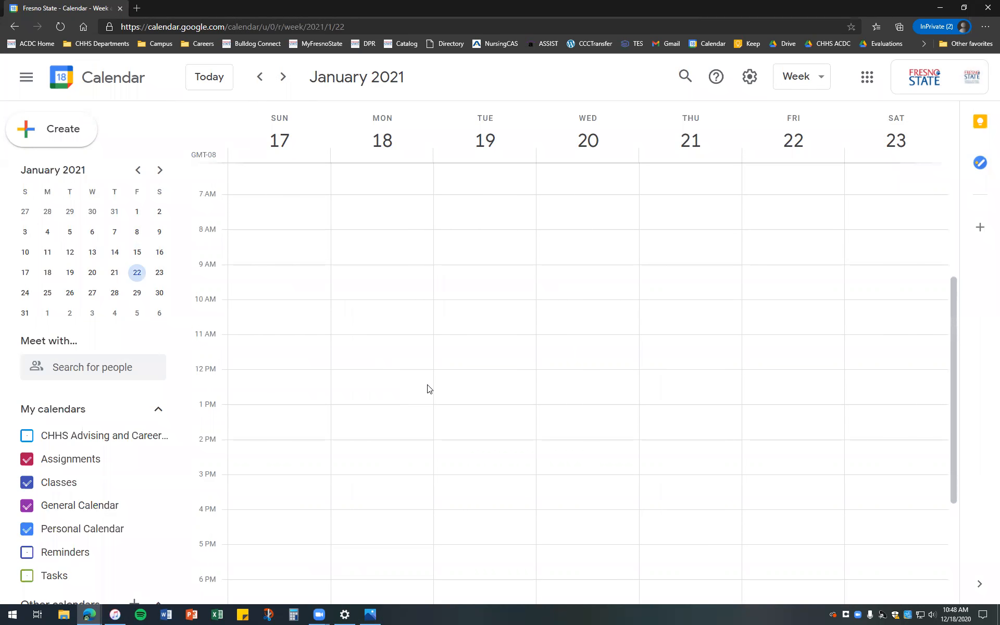
scroll(427, 389, "up", 2)
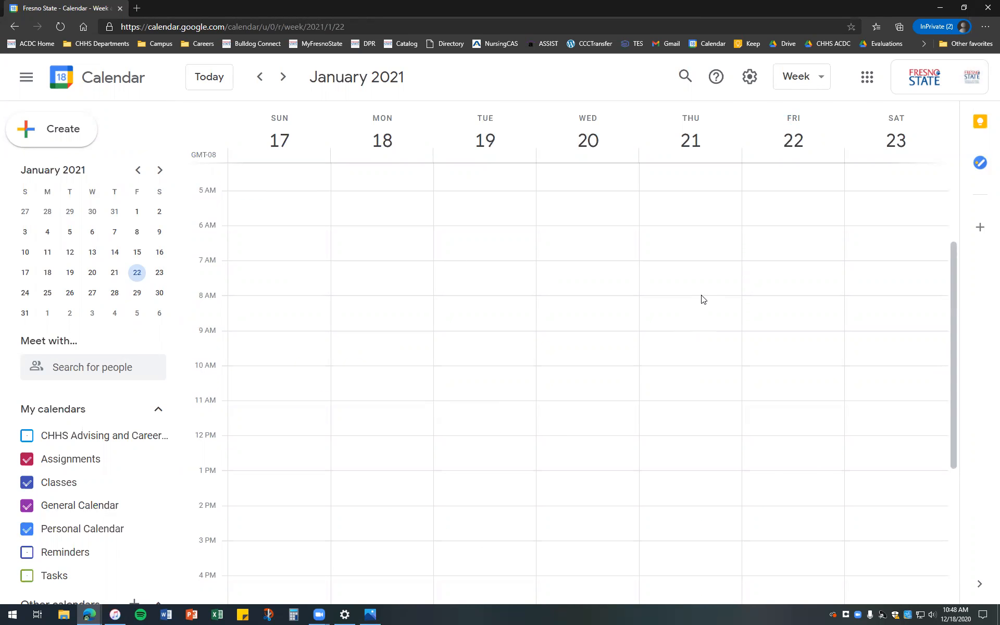
Discard the untitled Thursday event draft and hide the Assignments, Personal Calendar and General Calendar, leaving Classes shown
left_click_drag(703, 304, 709, 320)
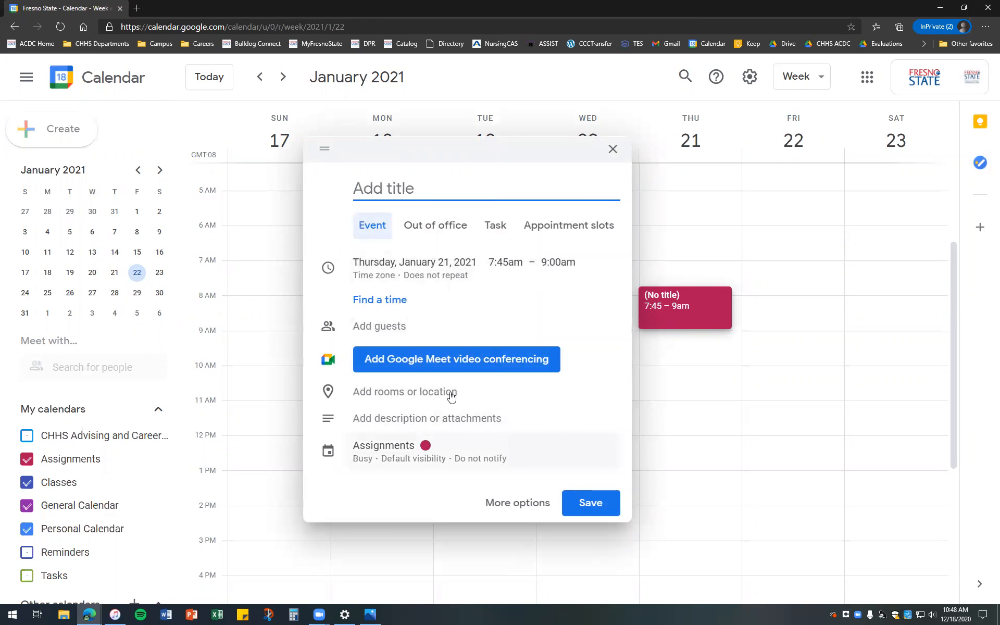
left_click(613, 150)
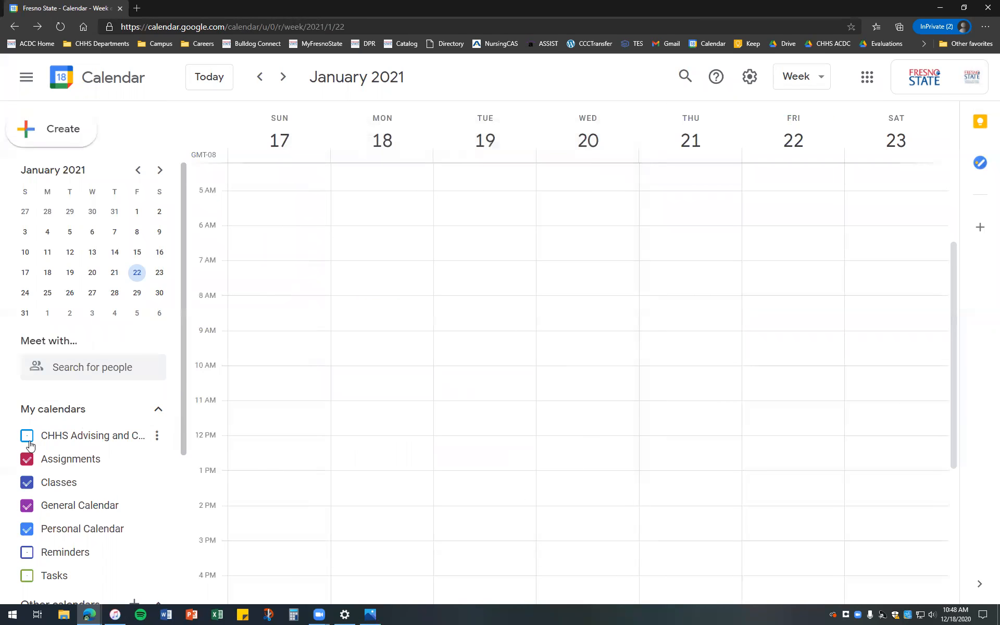
left_click(26, 459)
left_click(27, 528)
left_click(27, 505)
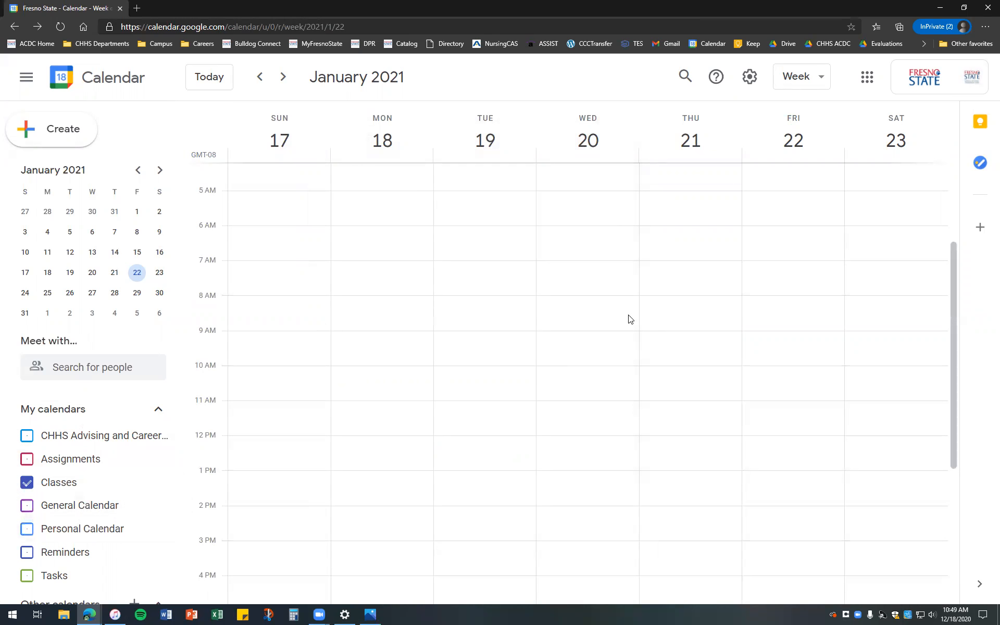
Create a Classes event titled "BIOL 10 (Lecture)" on Thursday, January 21, 2021, from 8:00am to 8:50am
left_click(708, 304)
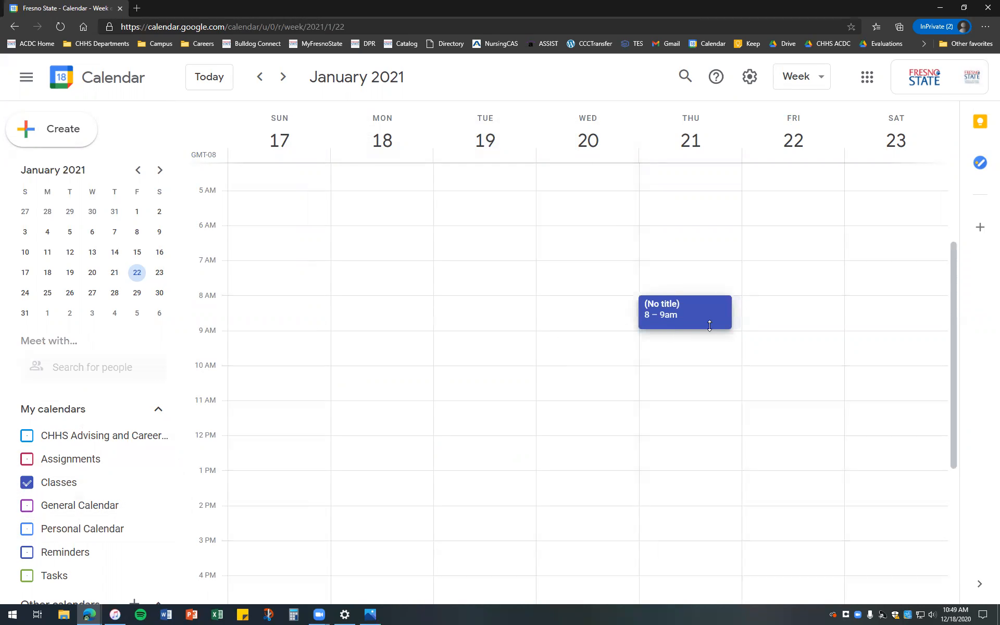
left_click(557, 263)
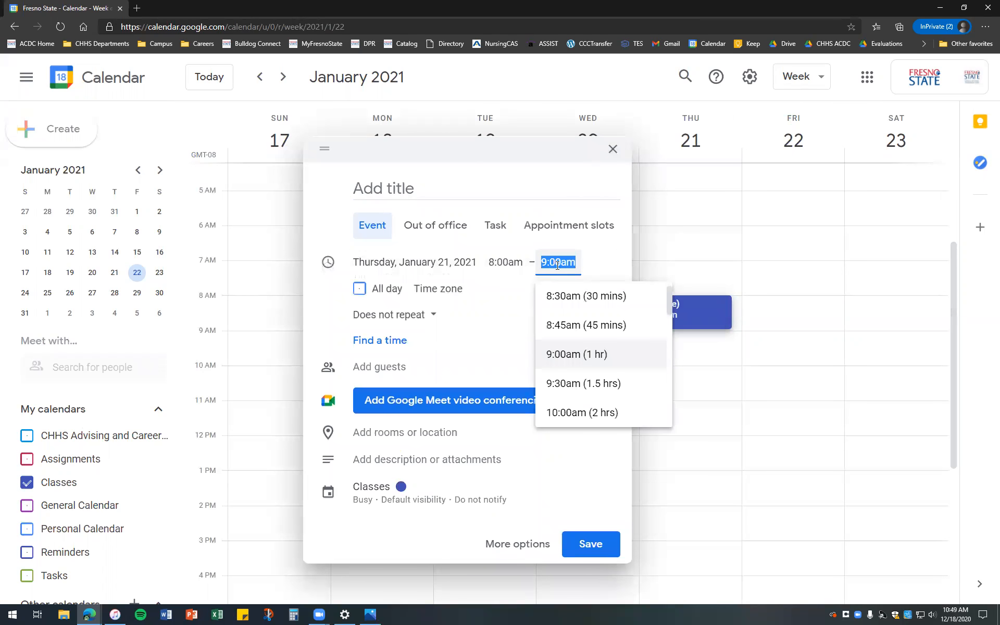
type("8:50")
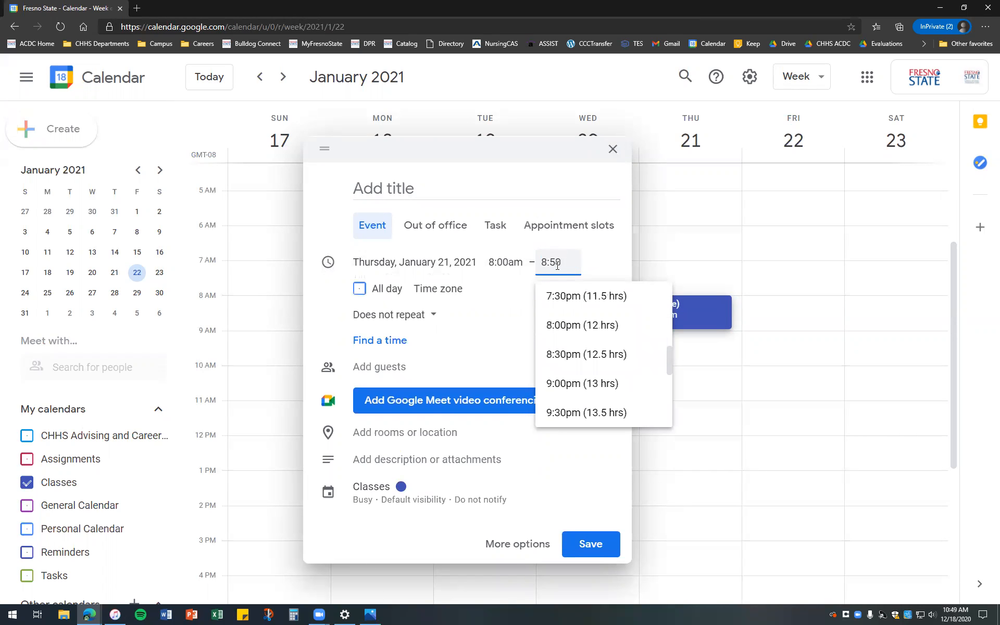
type("am")
left_click(440, 183)
type("BIOL 10")
type(" (LAB")
key("BackSpace")
key("BackSpace")
type("ecture)")
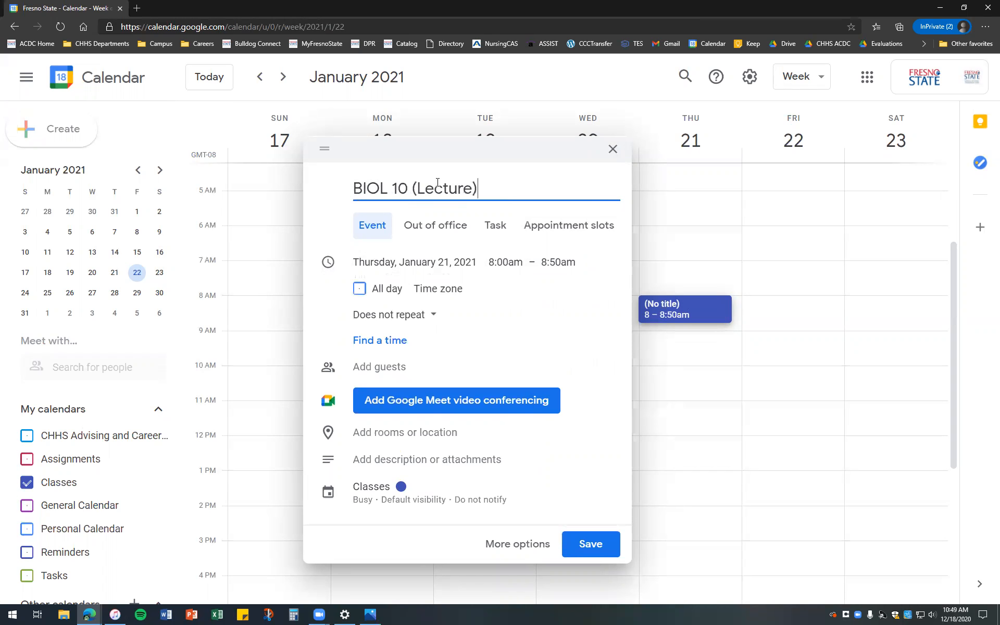
Repeat the BIOL 10 lecture weekly on Tuesday and Thursday until May 5, 2021, and save the event
left_click(408, 316)
left_click(404, 471)
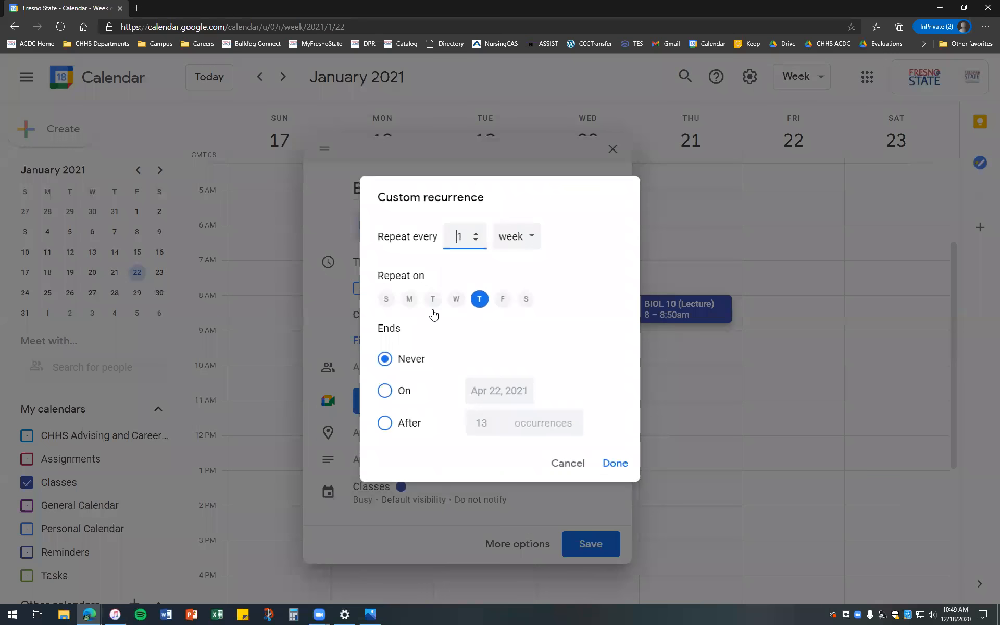
left_click(432, 306)
left_click(384, 392)
left_click(478, 390)
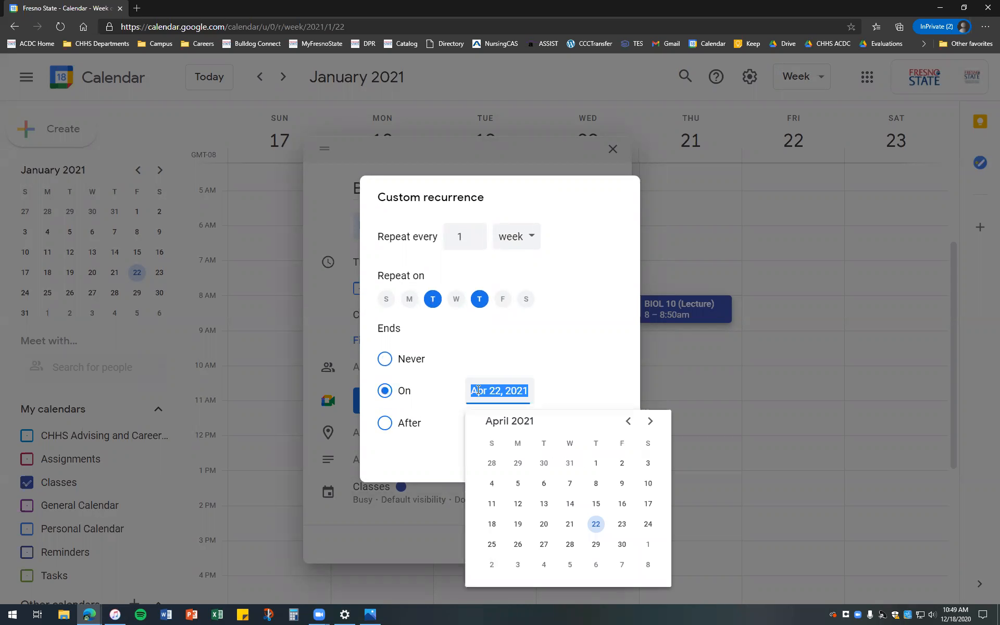
left_click(650, 421)
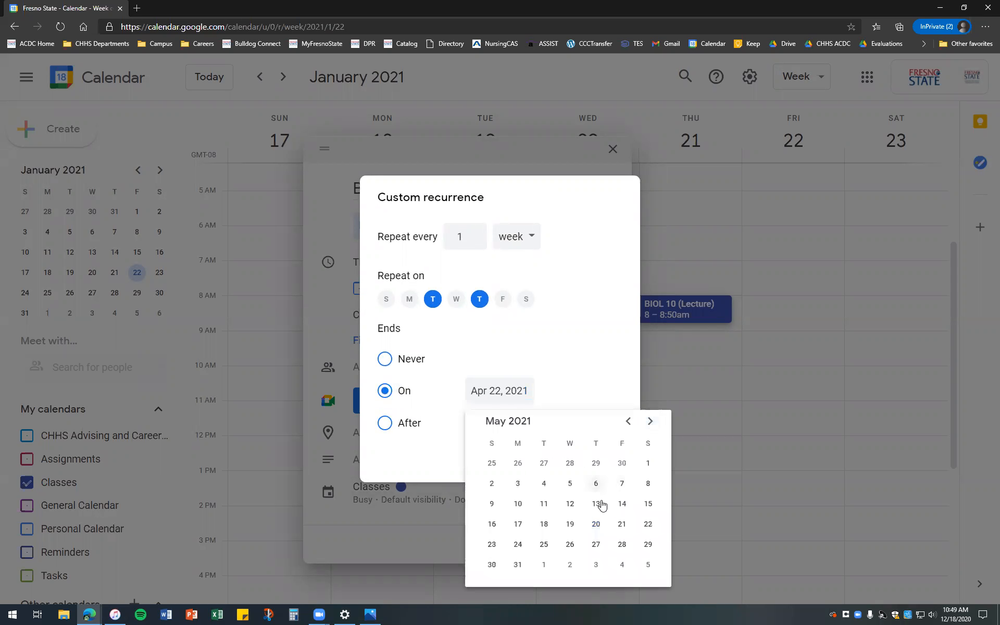
left_click(570, 484)
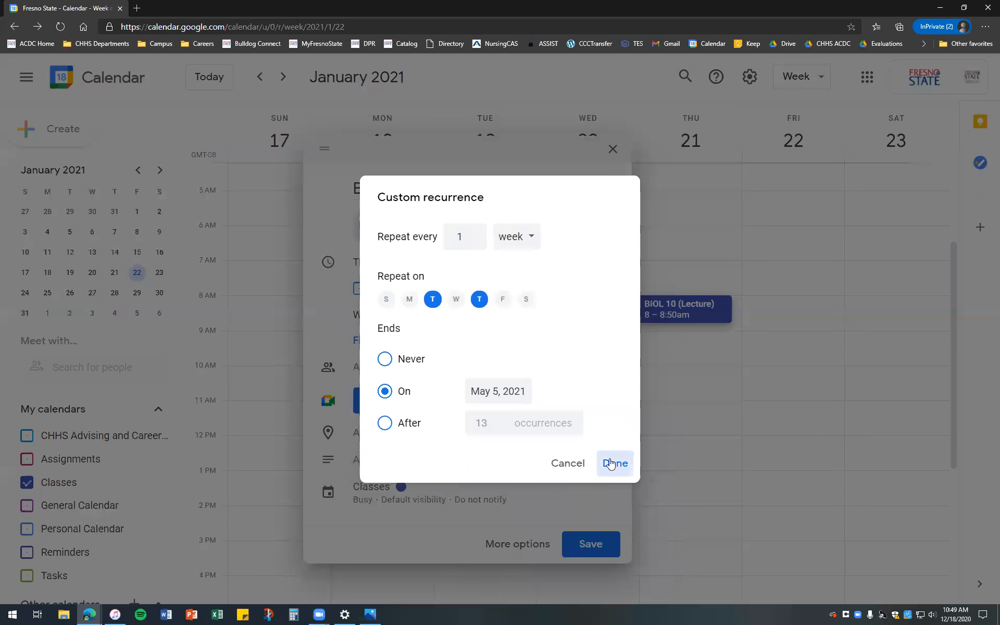
left_click(609, 463)
left_click(591, 545)
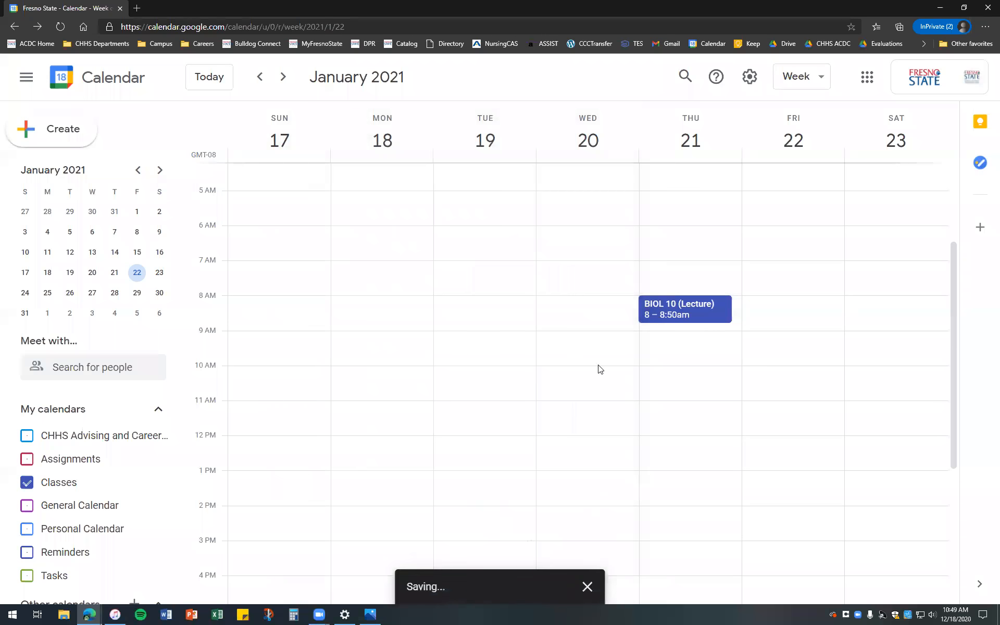
Look through the five weeks after January 17–23 to check the recurring BIOL 10 lecture, and return to that week
left_click(285, 81)
left_click(284, 78)
left_click(284, 78)
left_click(284, 78)
left_click(284, 78)
left_click(256, 79)
left_click(256, 80)
left_click(256, 79)
left_click(256, 79)
left_click(255, 79)
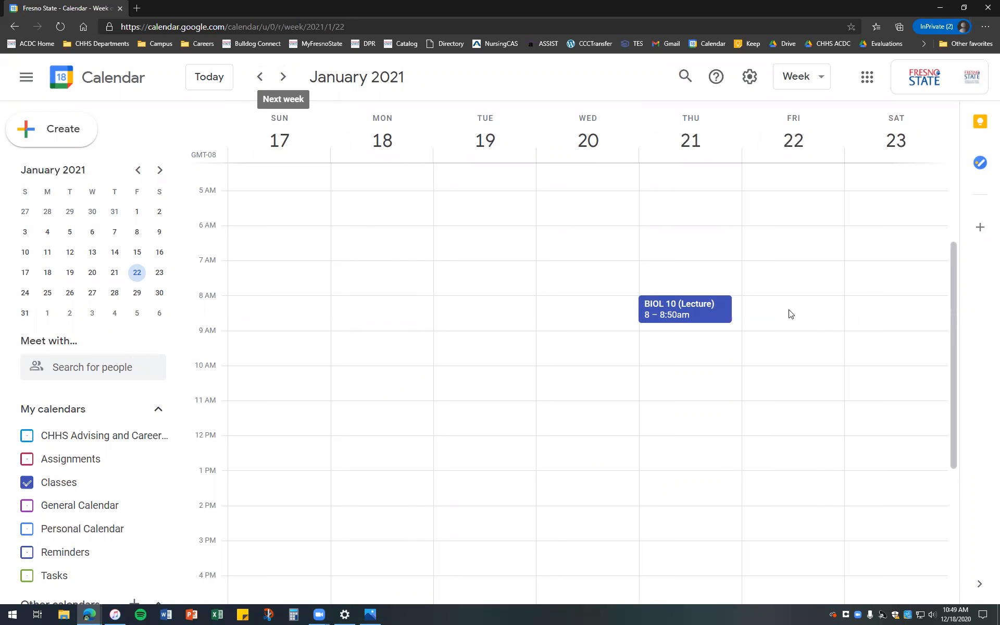
Create a Classes event titled "COMM 3" on Friday, January 22, 2021, from 11:00am to 12:00pm
left_click_drag(768, 405, 767, 431)
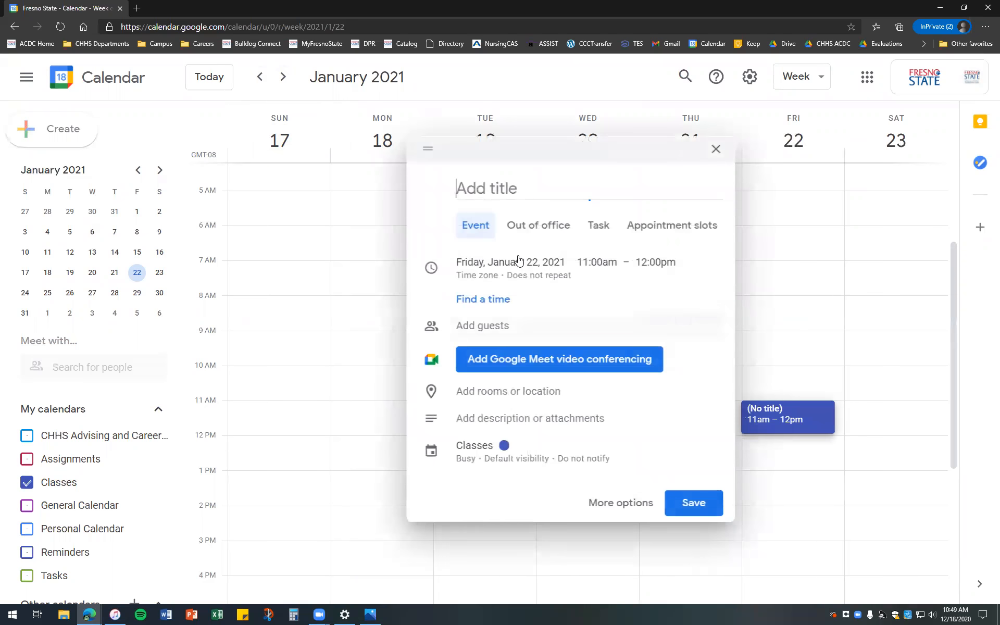
type("COMM 3")
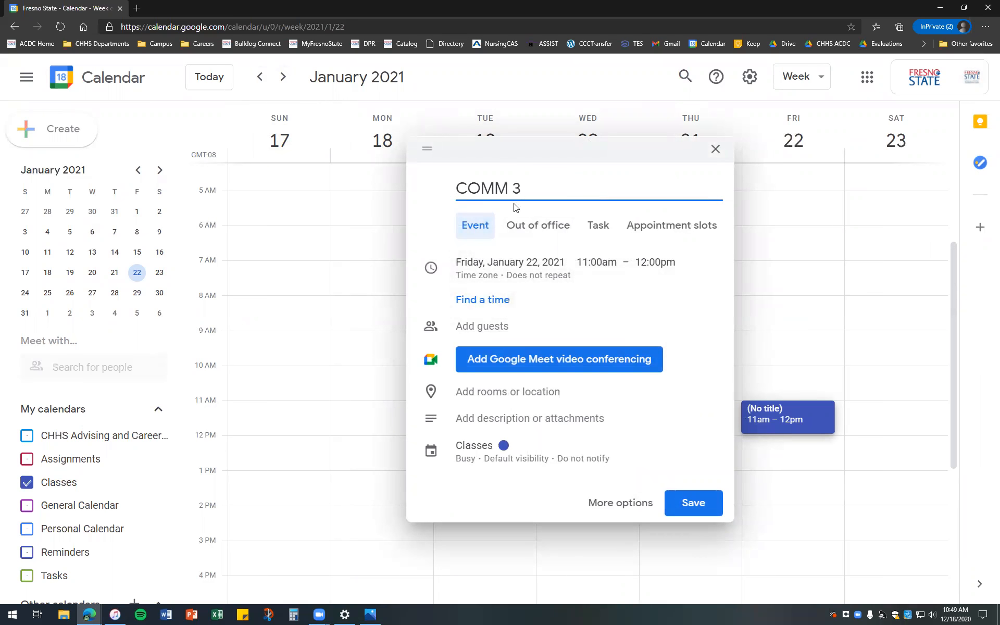
left_click(616, 268)
Repeat COMM 3 weekly on Monday, Wednesday and Friday until May 5, 2021, and save the event
left_click(506, 315)
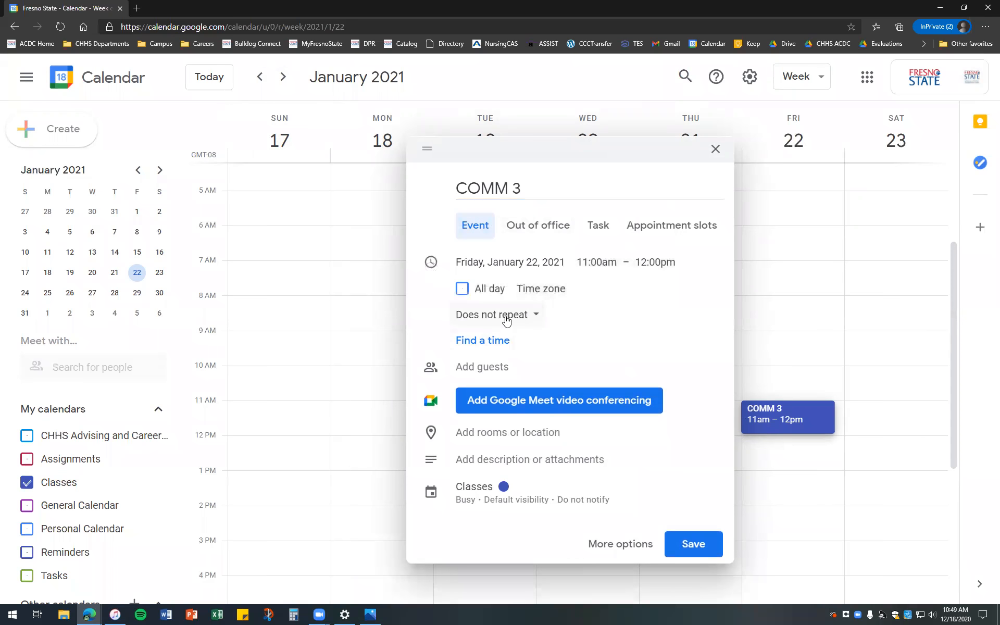
left_click(475, 470)
left_click(409, 299)
left_click(456, 299)
left_click(385, 390)
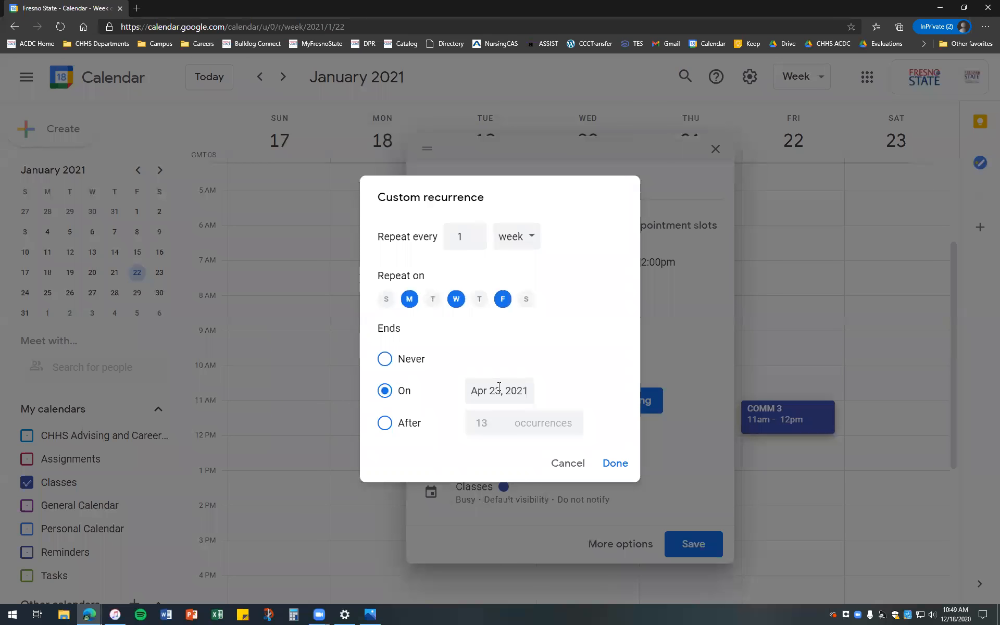
left_click(499, 389)
left_click(649, 422)
left_click(649, 422)
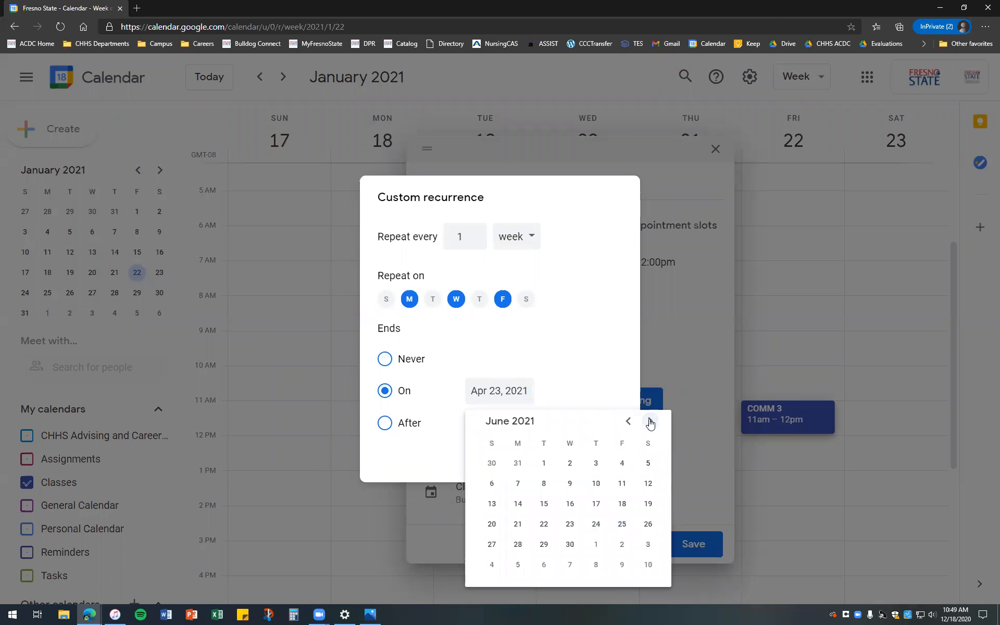
left_click(628, 420)
left_click(569, 482)
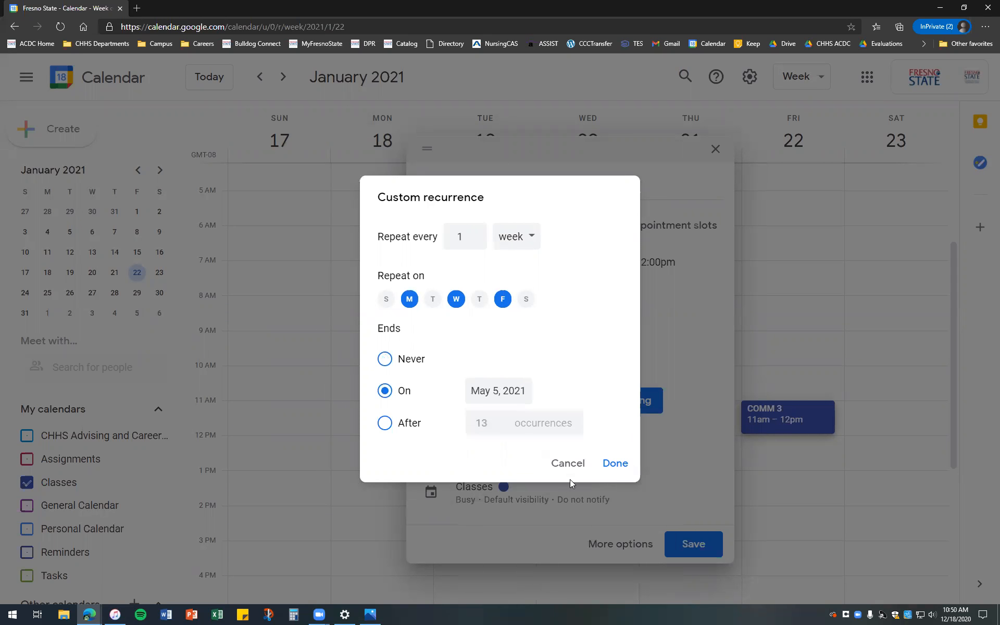
left_click(609, 466)
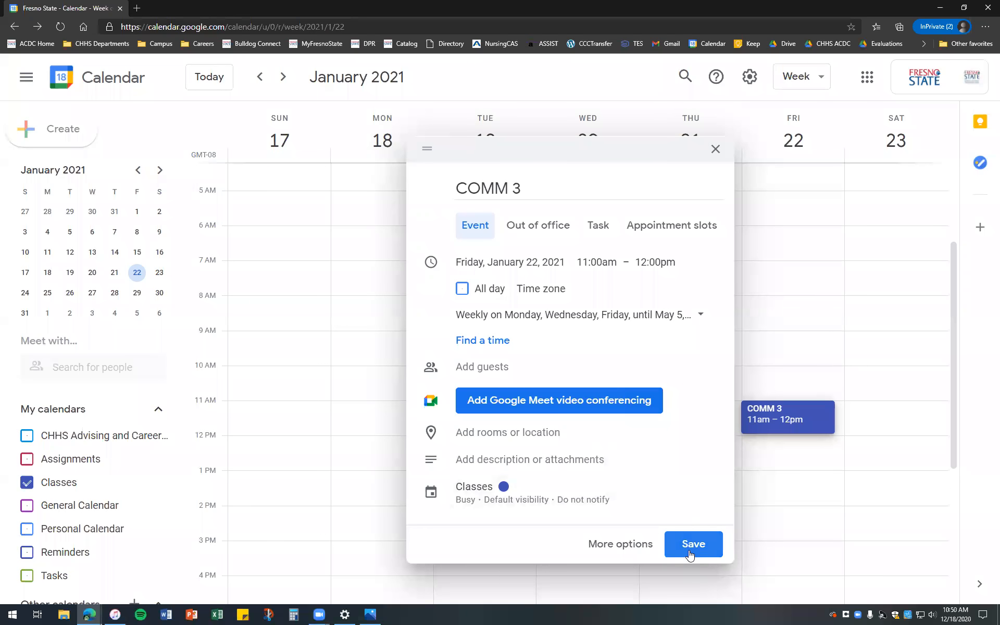
left_click(690, 552)
Review the full class schedule for the week of January 24–30, 2021, including the evening hours
left_click(285, 80)
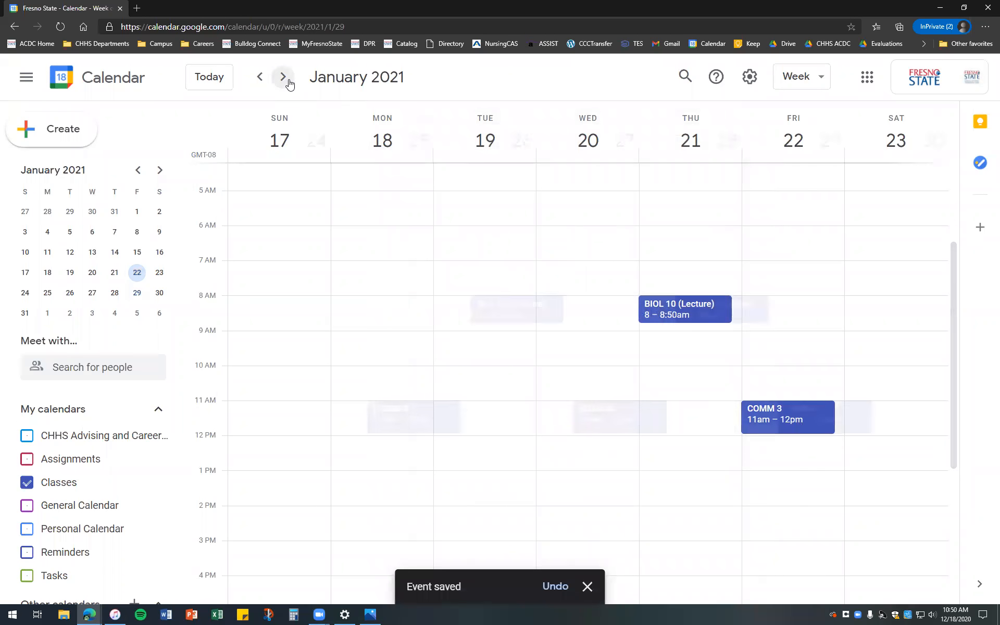
left_click(260, 81)
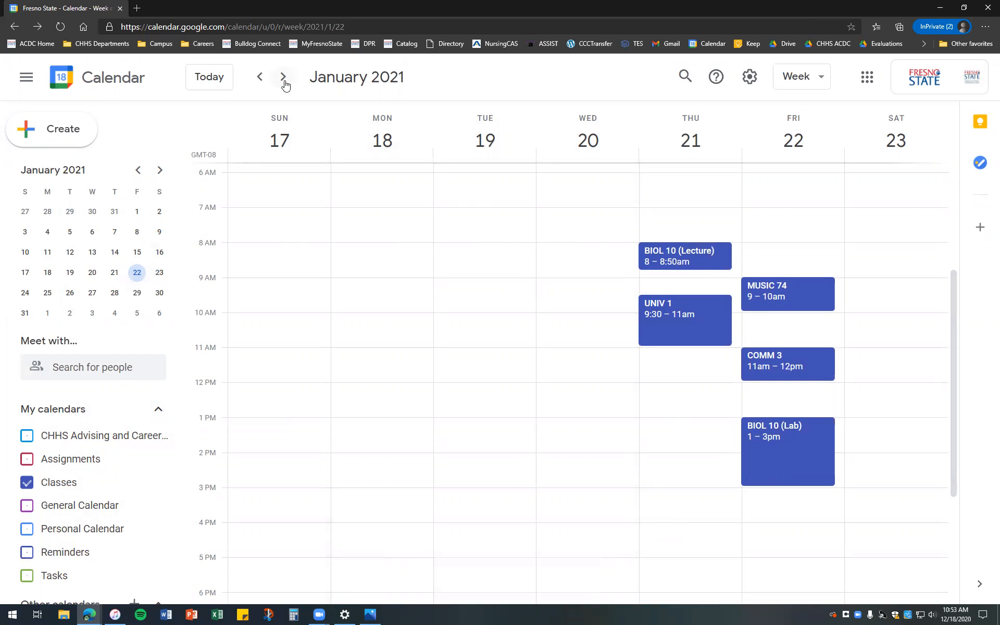
left_click(284, 78)
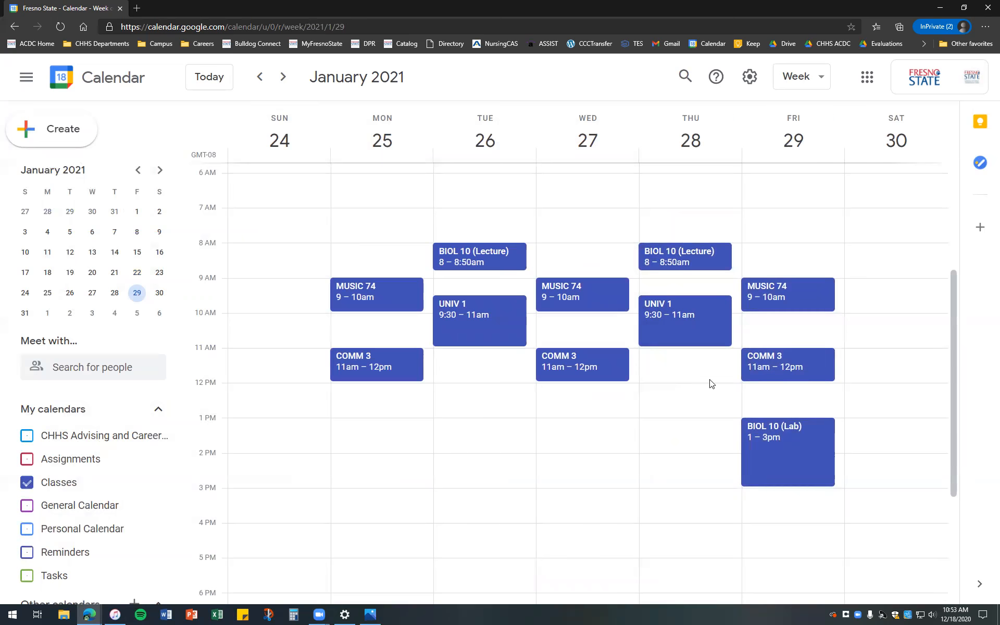
scroll(649, 382, "down", 3)
scroll(611, 473, "up", 1)
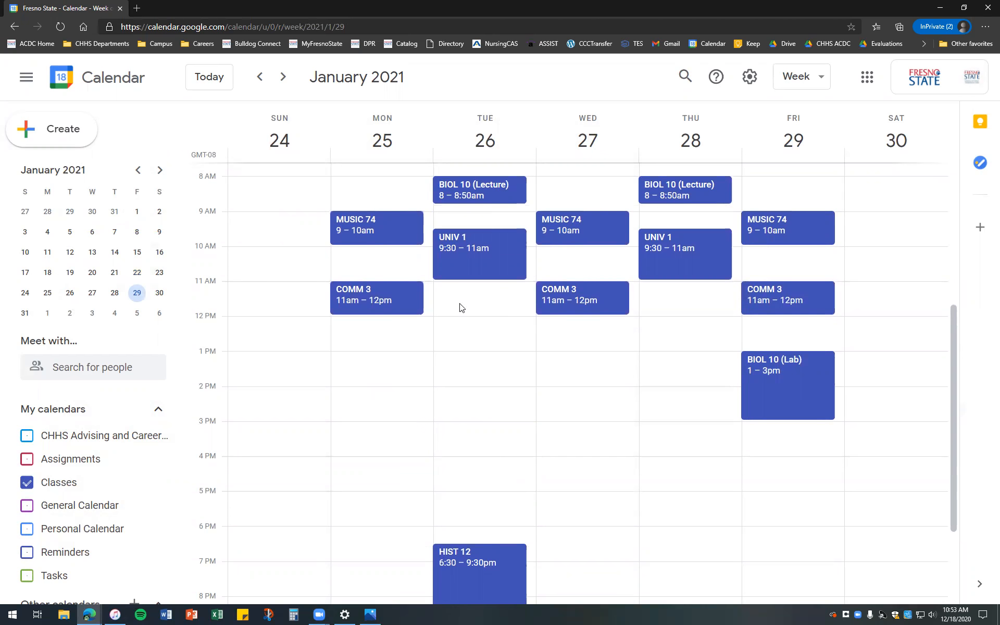
scroll(460, 307, "up", 1)
scroll(458, 306, "down", 1)
Show the Assignments calendar alongside Classes
left_click(30, 487)
left_click(27, 459)
left_click(27, 482)
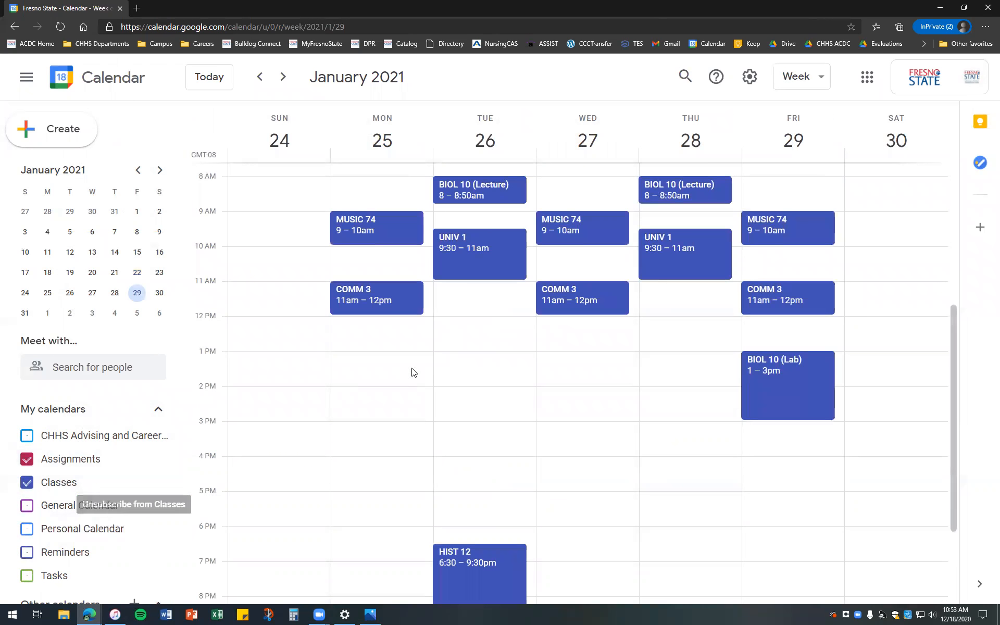
Add an all-day Assignments event titled "BIOL 10: First Discussion Paper" on Tuesday, January 26, 2021, and save it
scroll(515, 327, "up", 2)
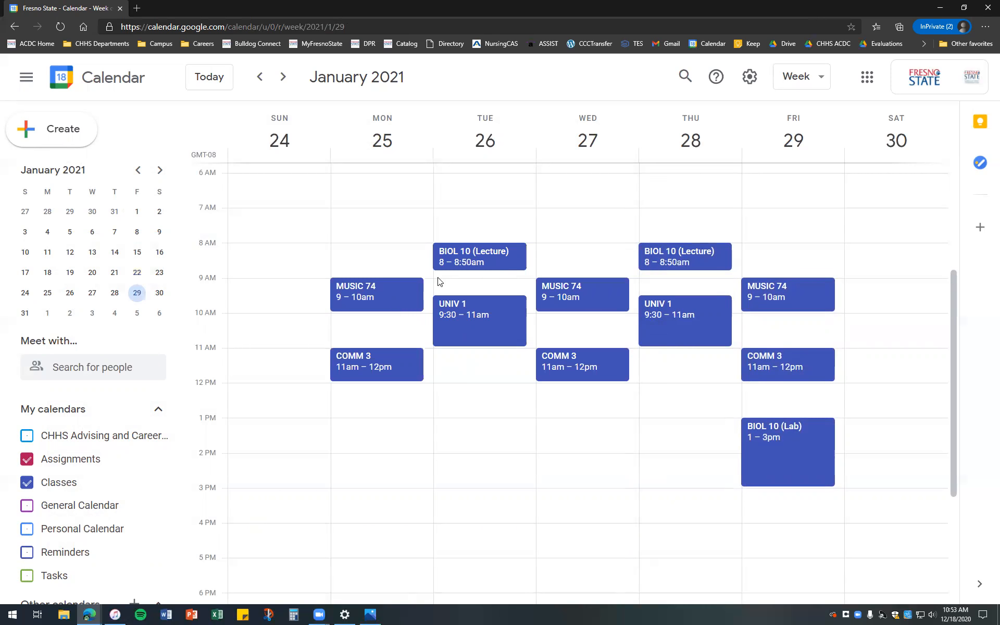
left_click(493, 225)
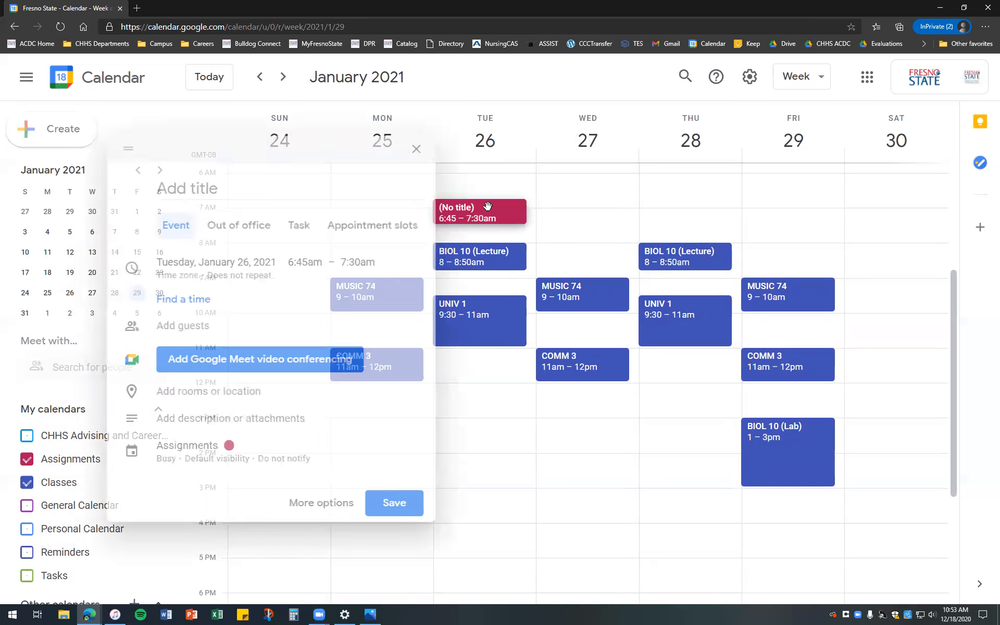
type("BIOL 10:")
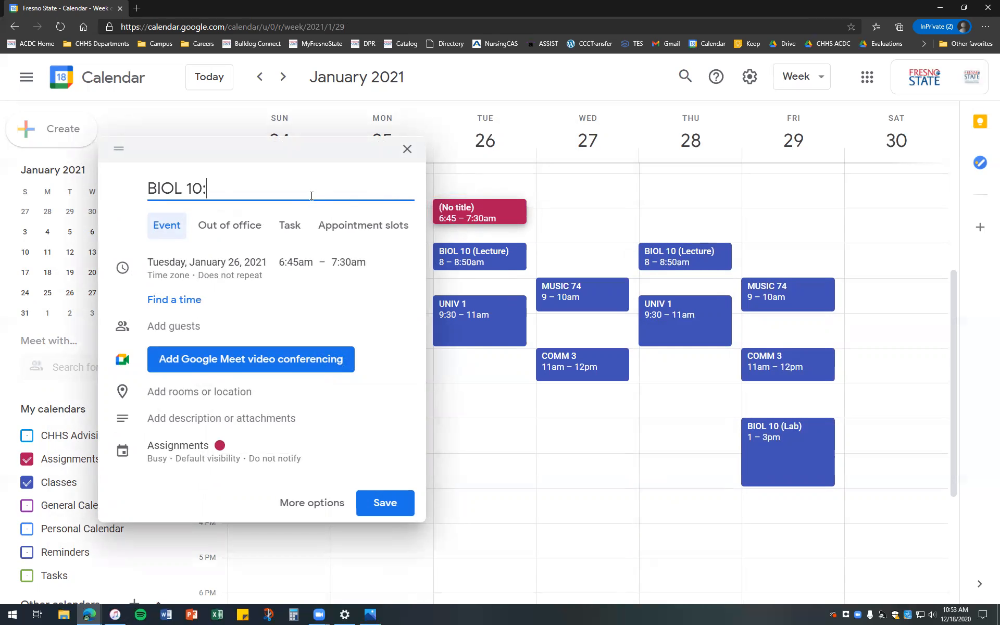
type(" First Discussion Paper")
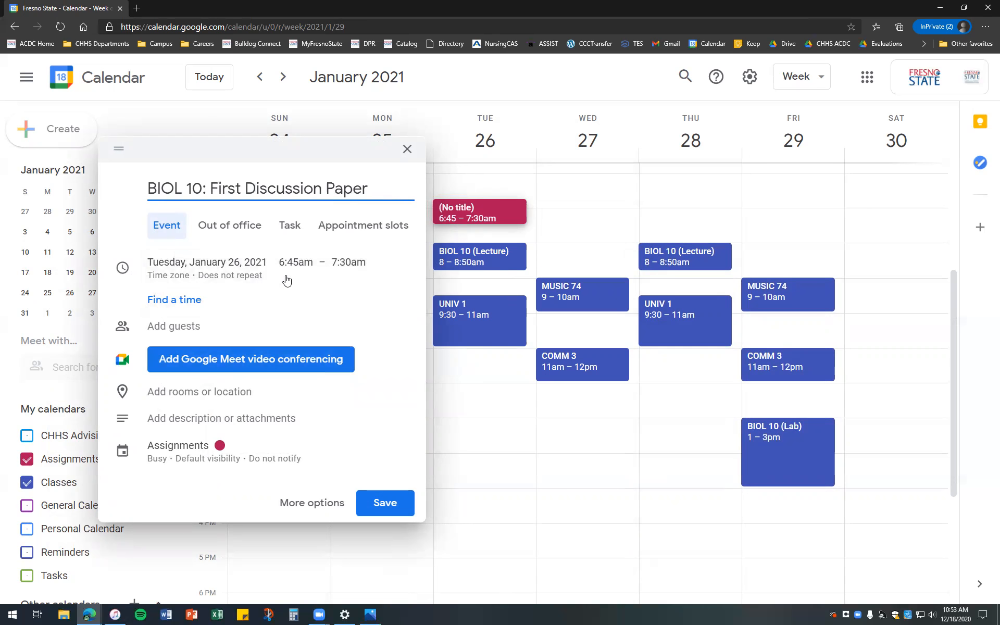
left_click(247, 283)
left_click(154, 289)
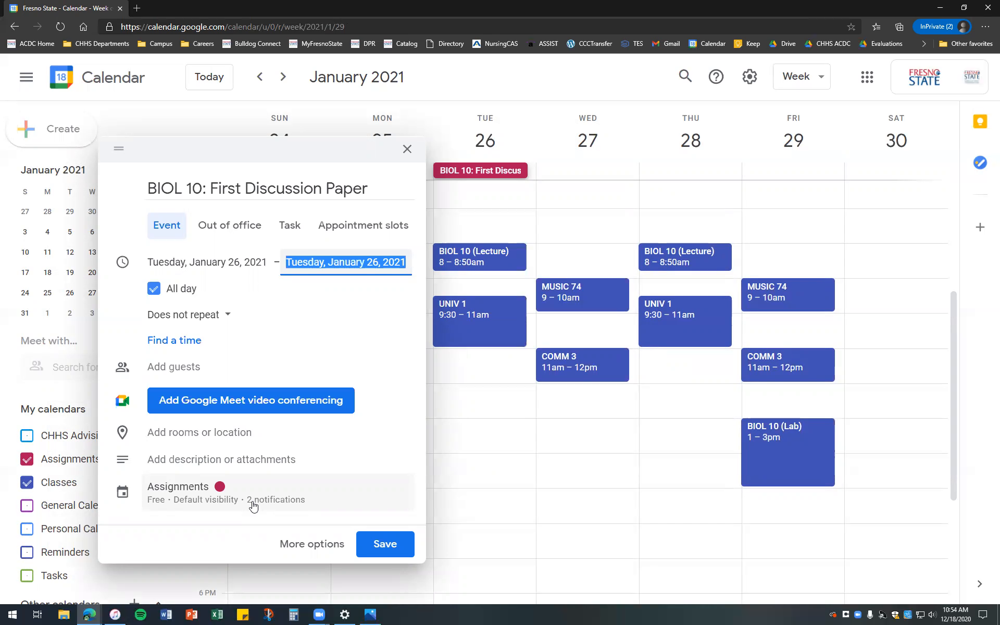
left_click(377, 545)
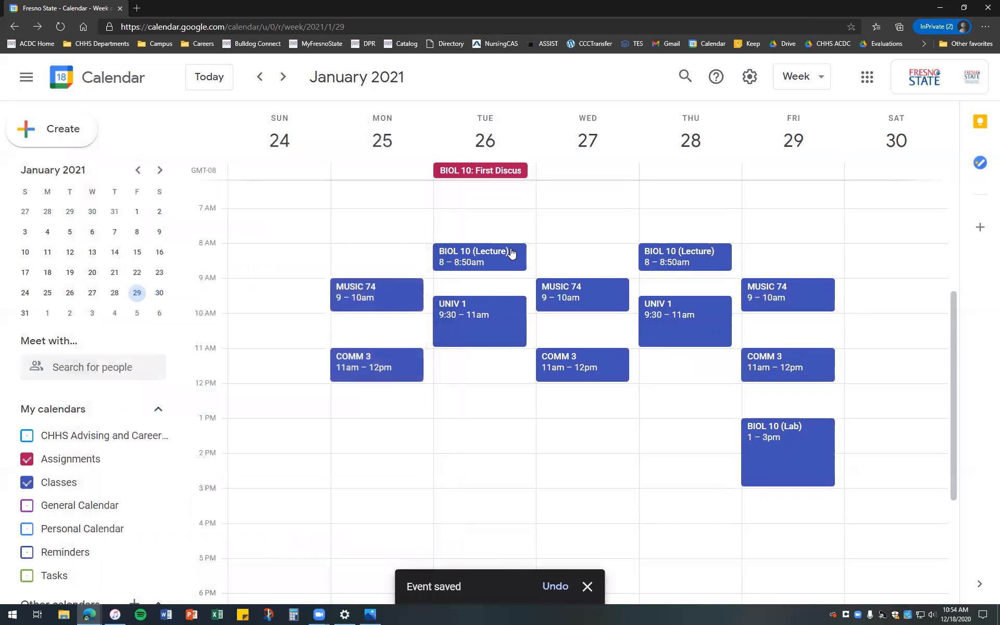
Add an all-day Assignments event titled "UNIV 1: Research Paper" on Thursday, February 4, 2021, and save it
left_click(284, 78)
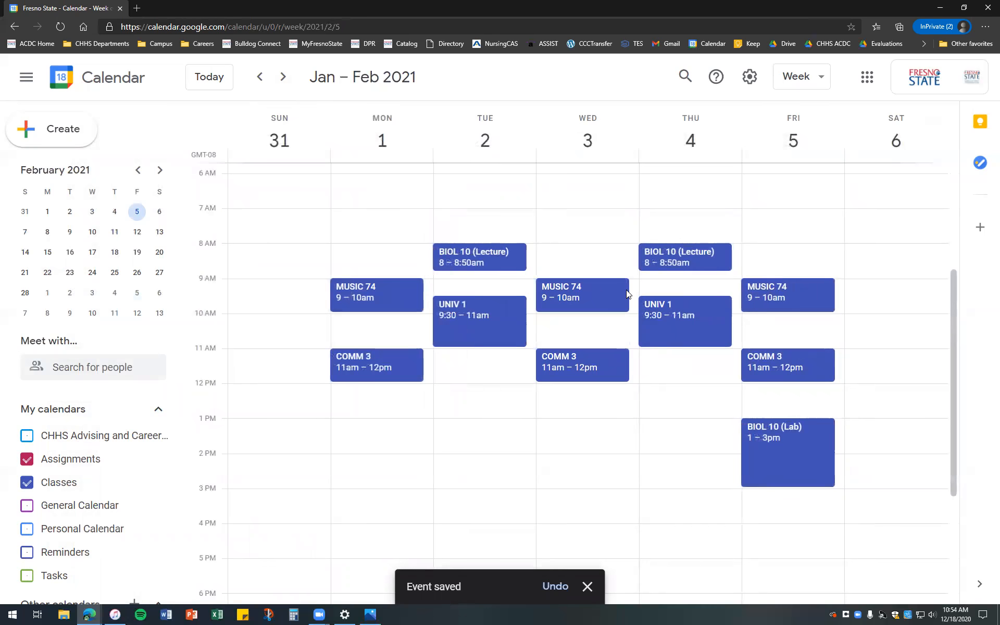
left_click(670, 209)
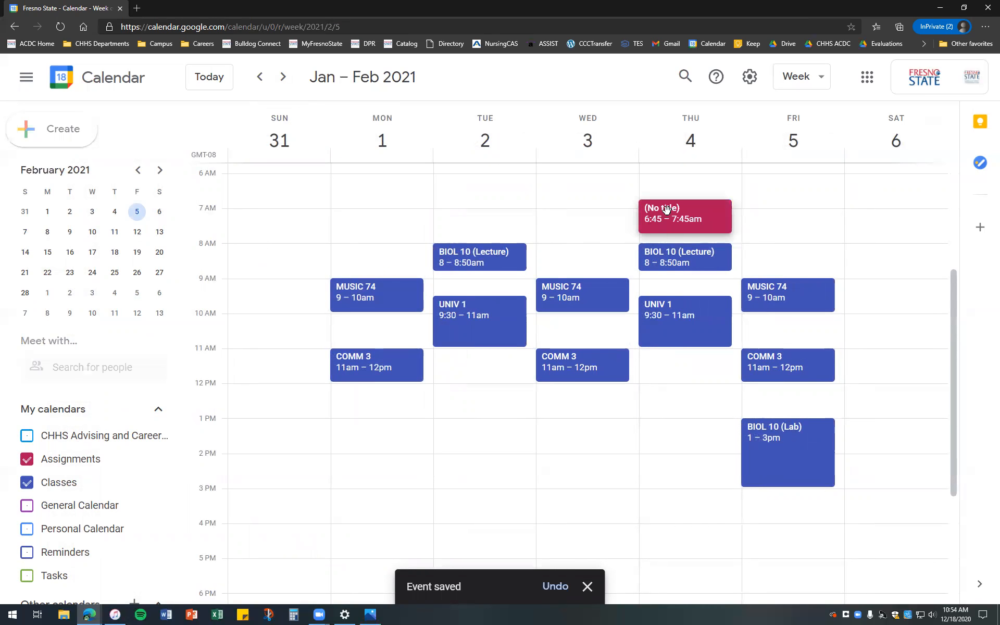
left_click(482, 283)
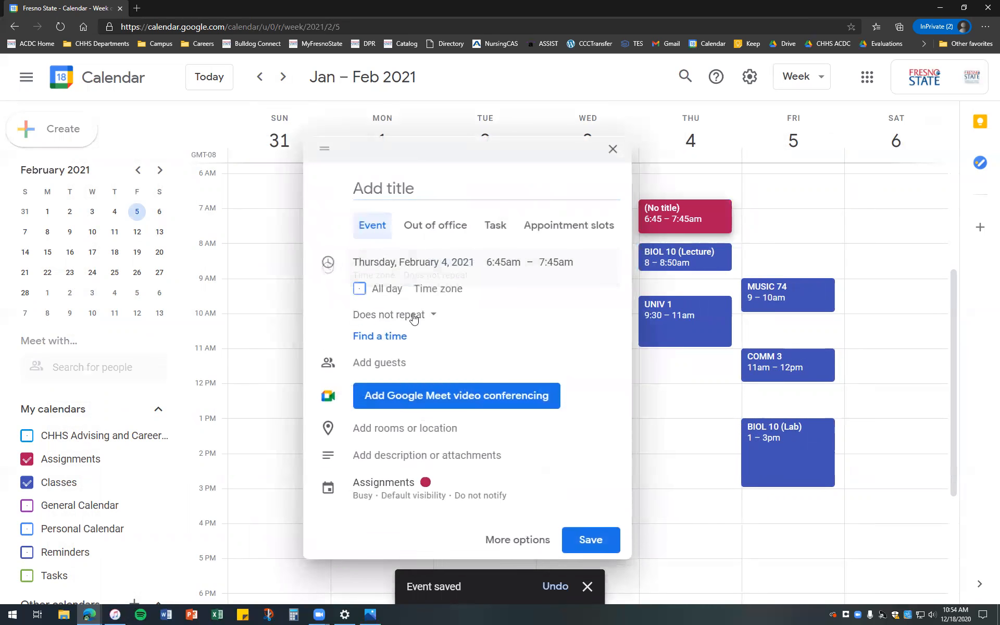
left_click(359, 289)
key("shift+Tab")
type("UNIV")
left_click(438, 186)
type("U")
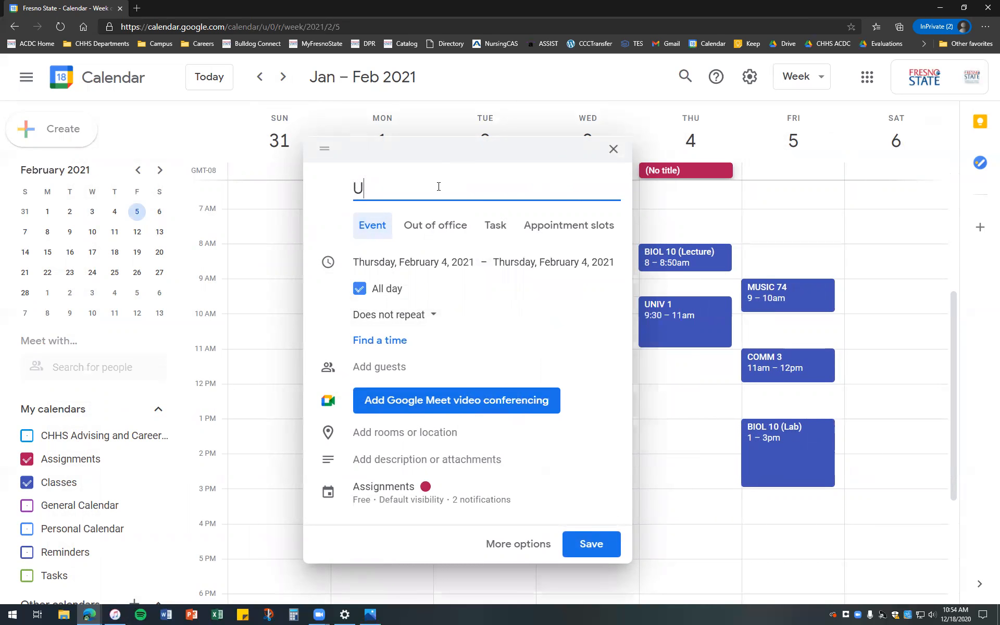
type("NIV 1: Research Paper")
left_click(587, 544)
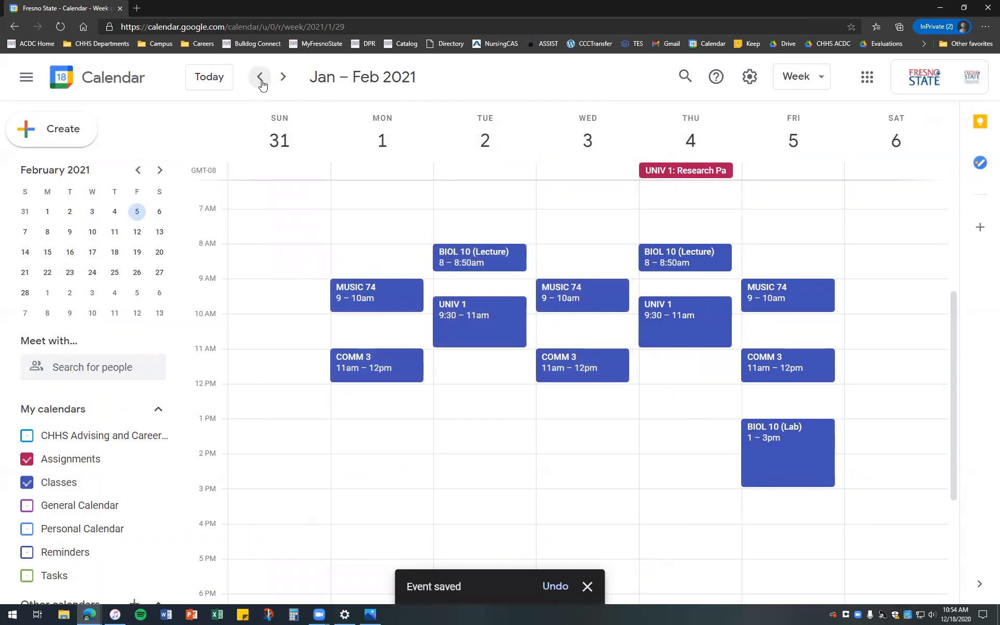
Look through the weeks from January 24 to February 13, 2021, to review the classes and assignment due dates
left_click(259, 77)
left_click(280, 78)
left_click(280, 78)
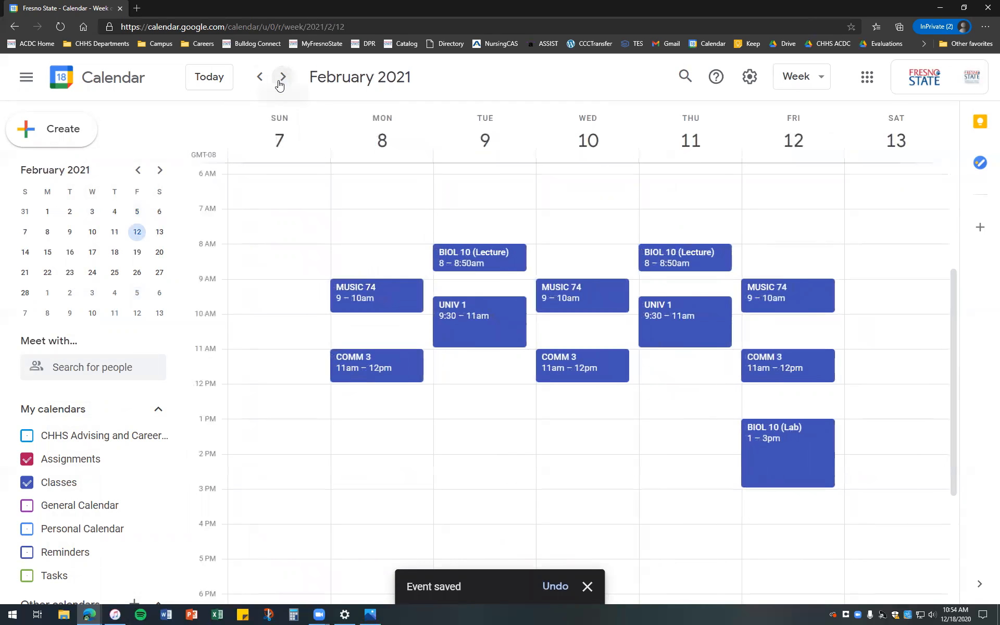
left_click(259, 77)
left_click(282, 78)
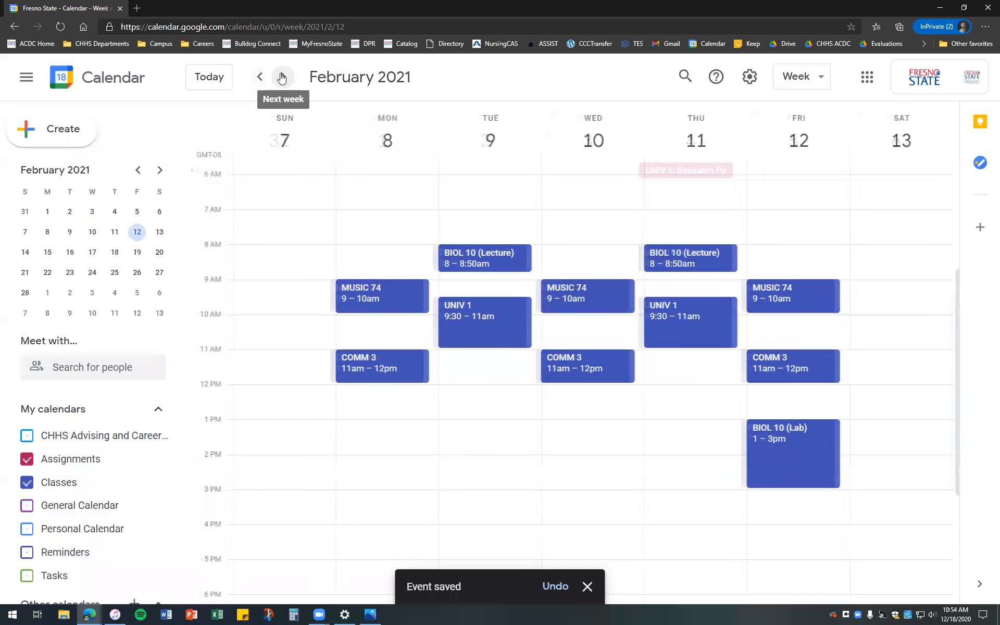
Delete only the Monday, March 29, 2021 occurrence of the recurring MUSIC 74 class
left_click(281, 78)
left_click(281, 78)
left_click(281, 77)
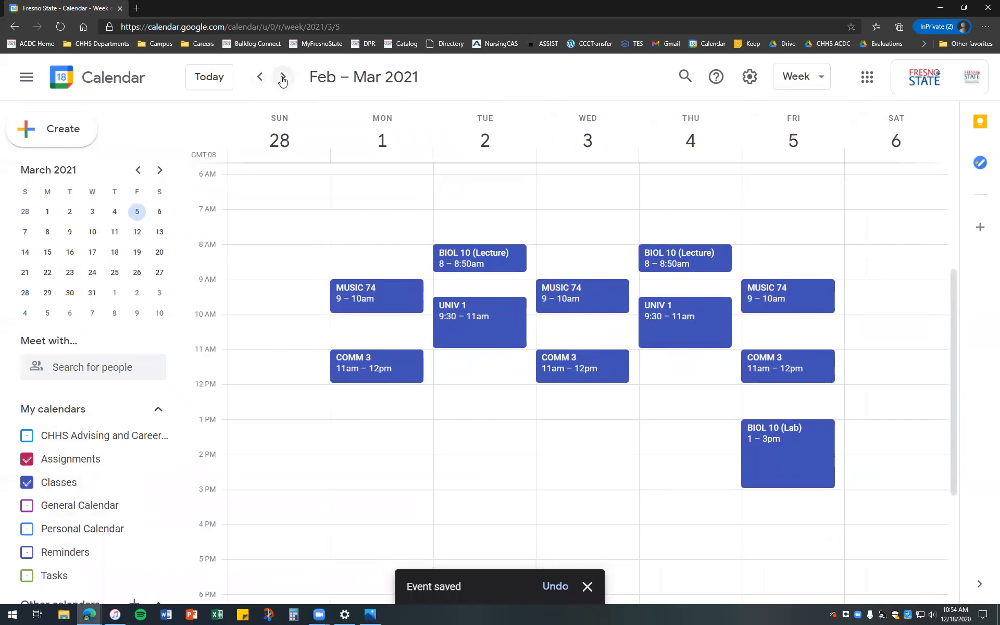
left_click(282, 78)
left_click(283, 79)
left_click(283, 79)
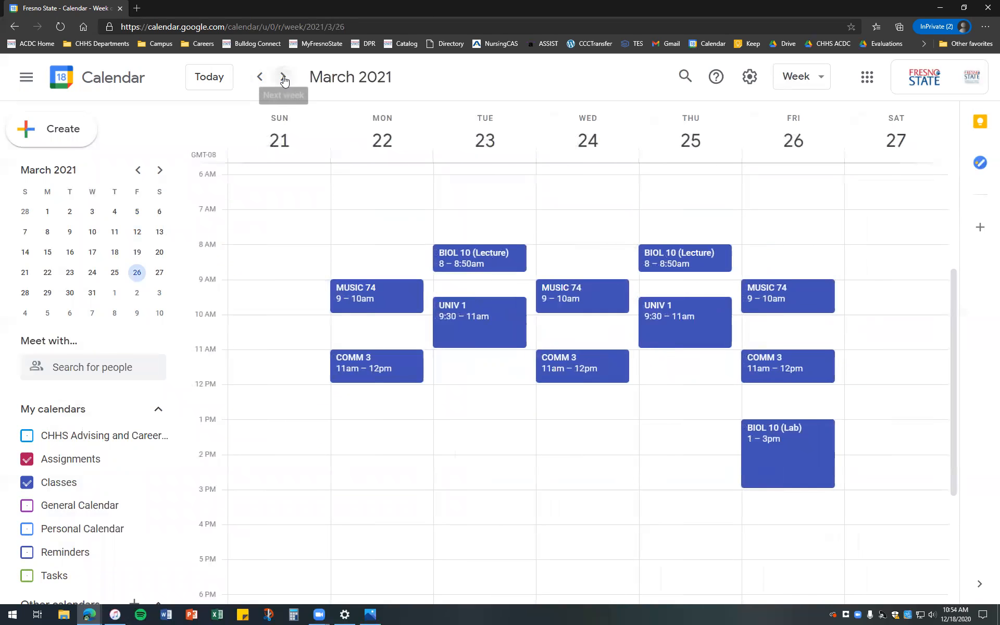
left_click(283, 78)
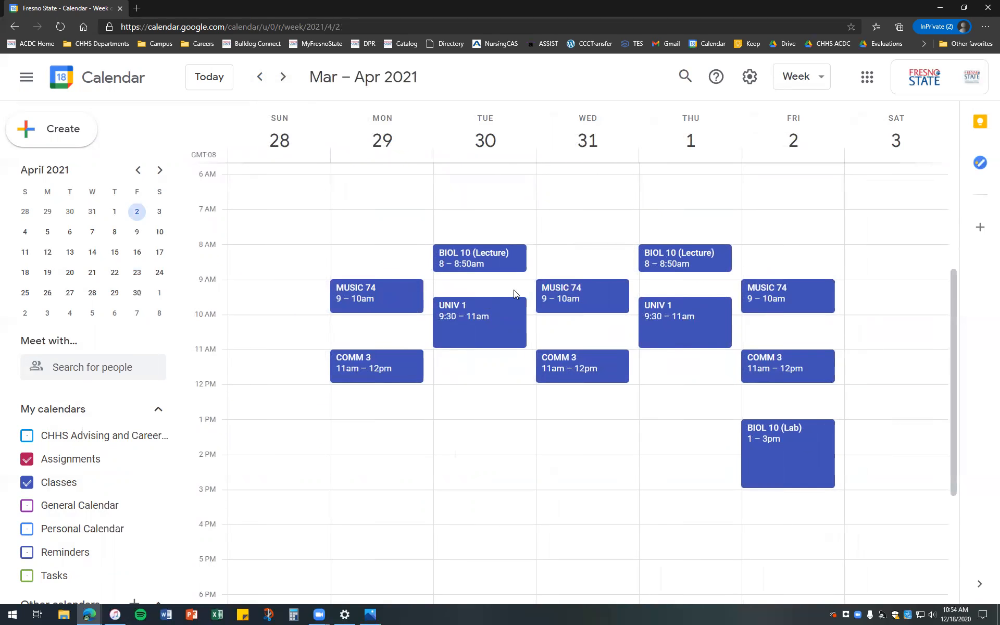
left_click(402, 298)
left_click(639, 282)
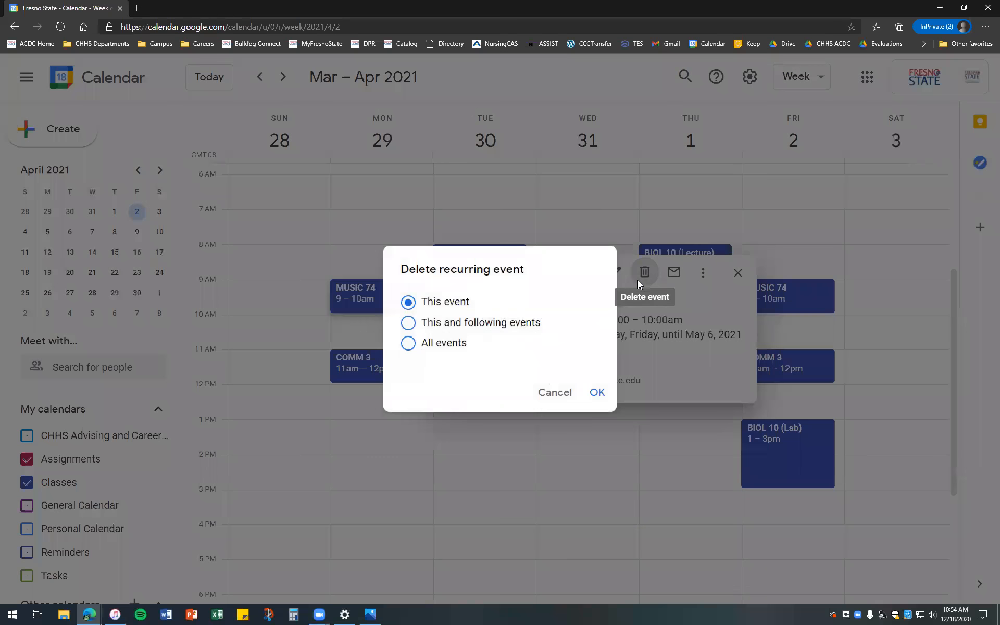
left_click(594, 393)
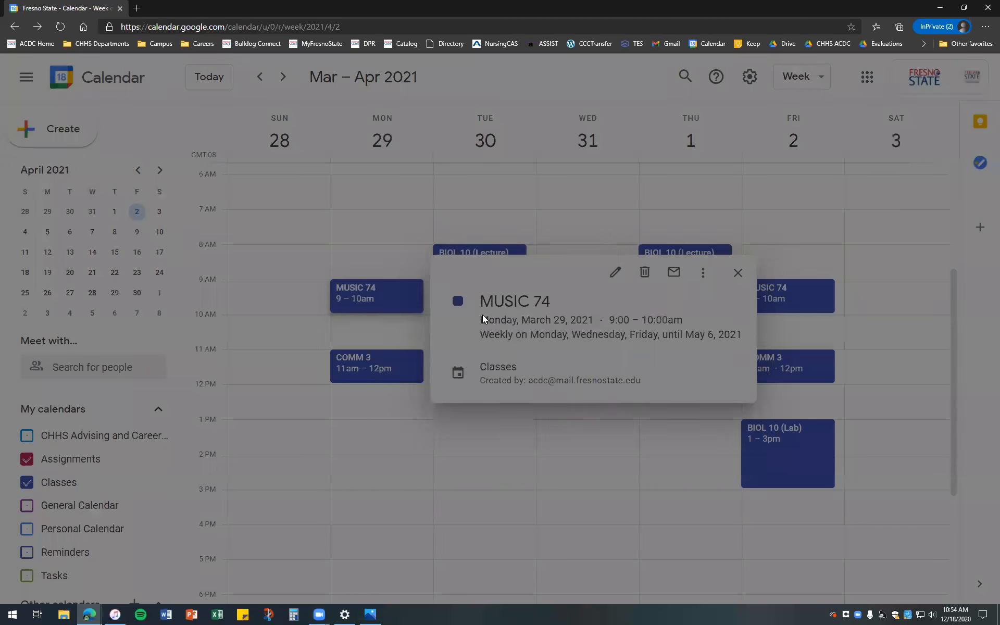
Delete only the Tuesday, March 30, 2021 occurrences of the recurring BIOL 10 (Lecture) and UNIV 1 classes
left_click(478, 259)
left_click(327, 268)
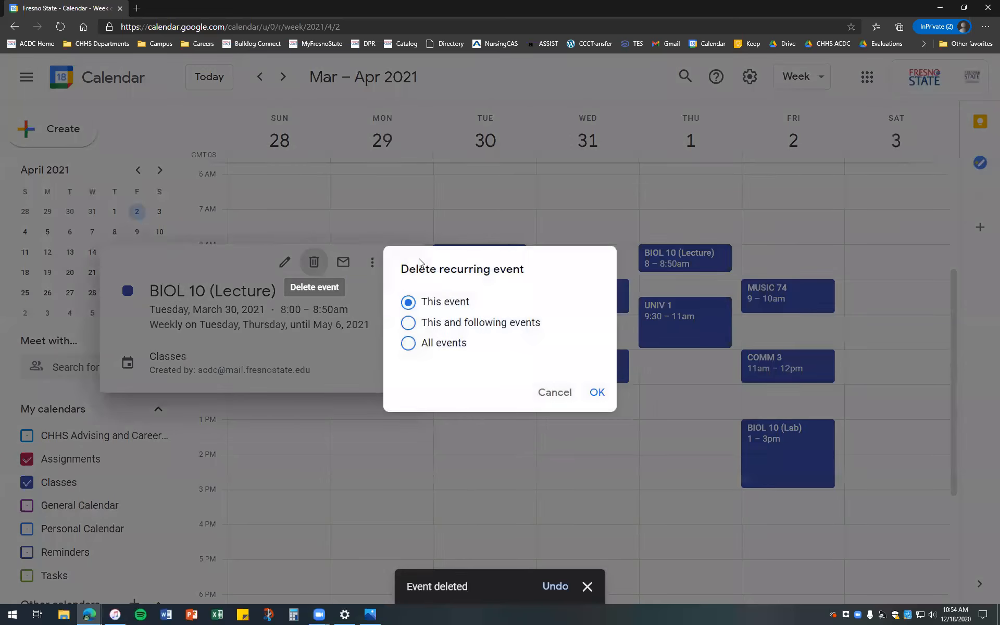
left_click(594, 392)
left_click(444, 341)
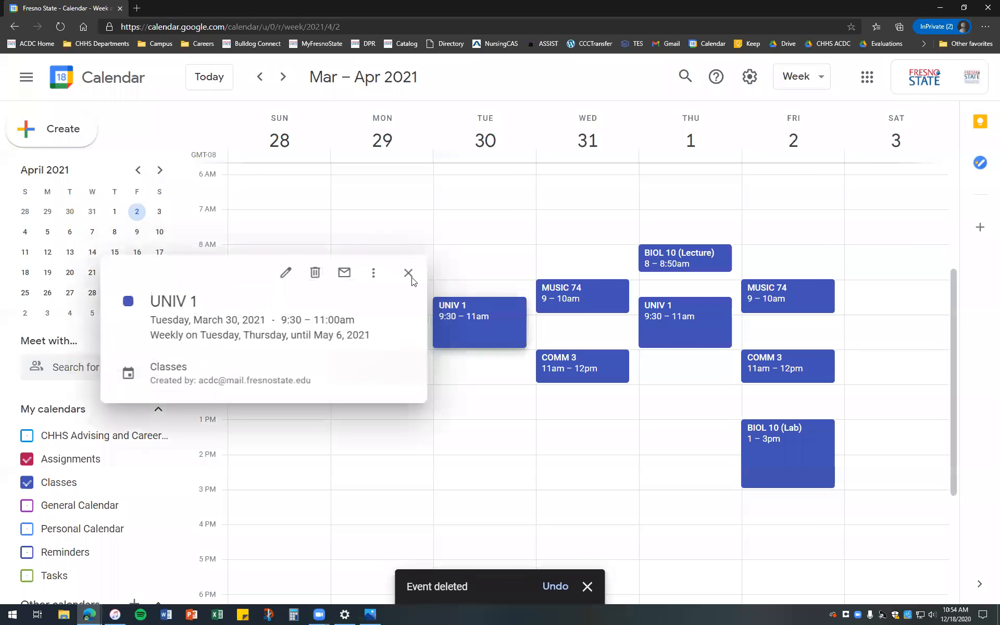
left_click(314, 272)
left_click(593, 391)
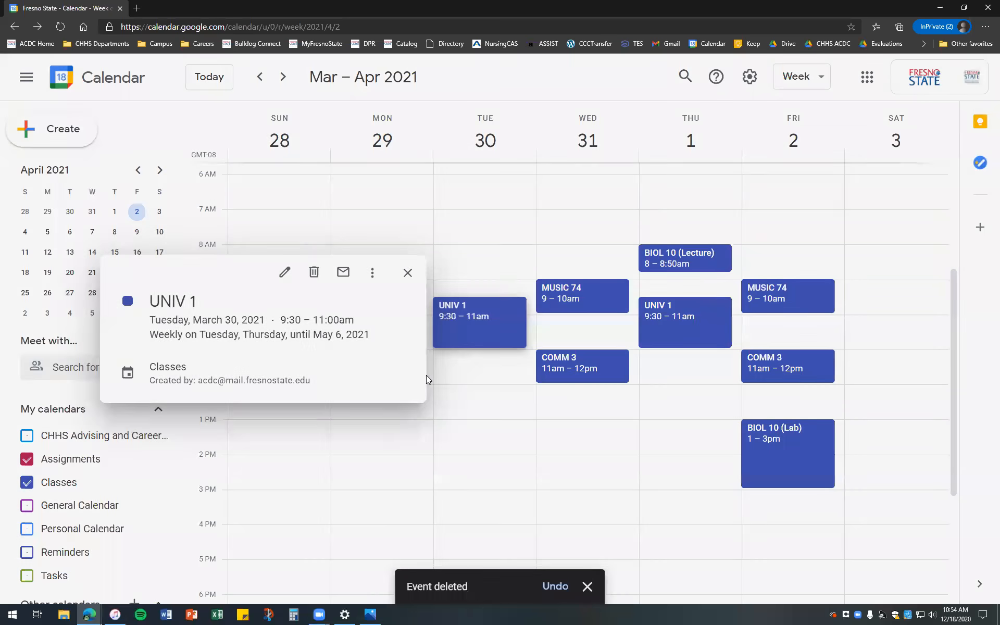
Return to the week of January 24–30, 2021, and show the General Calendar alongside Assignments and Classes
left_click(258, 77)
left_click(259, 77)
left_click(259, 77)
left_click(259, 77)
left_click(257, 77)
left_click(258, 77)
left_click(257, 77)
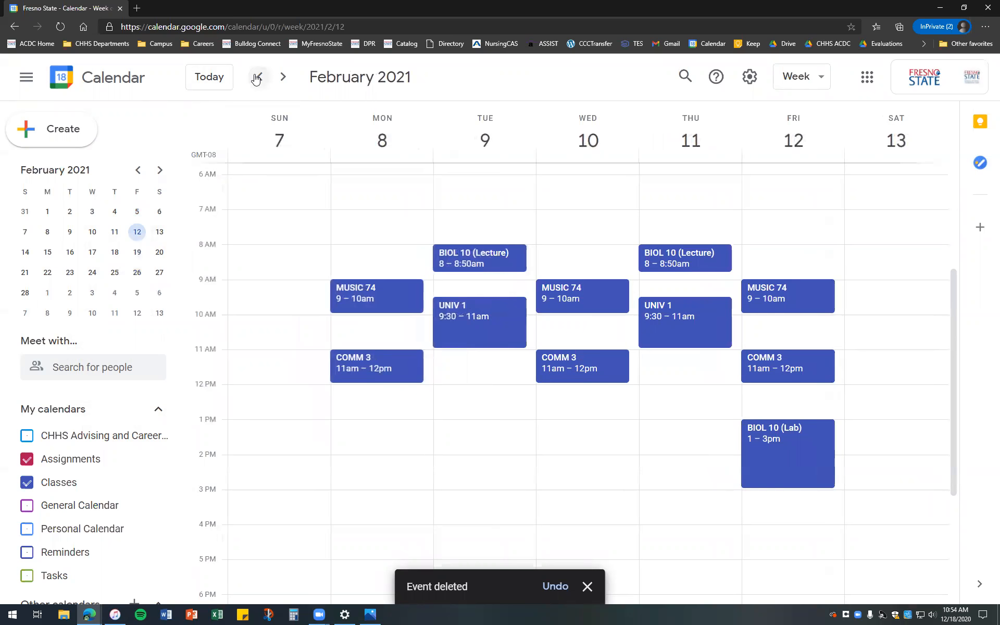
left_click(263, 83)
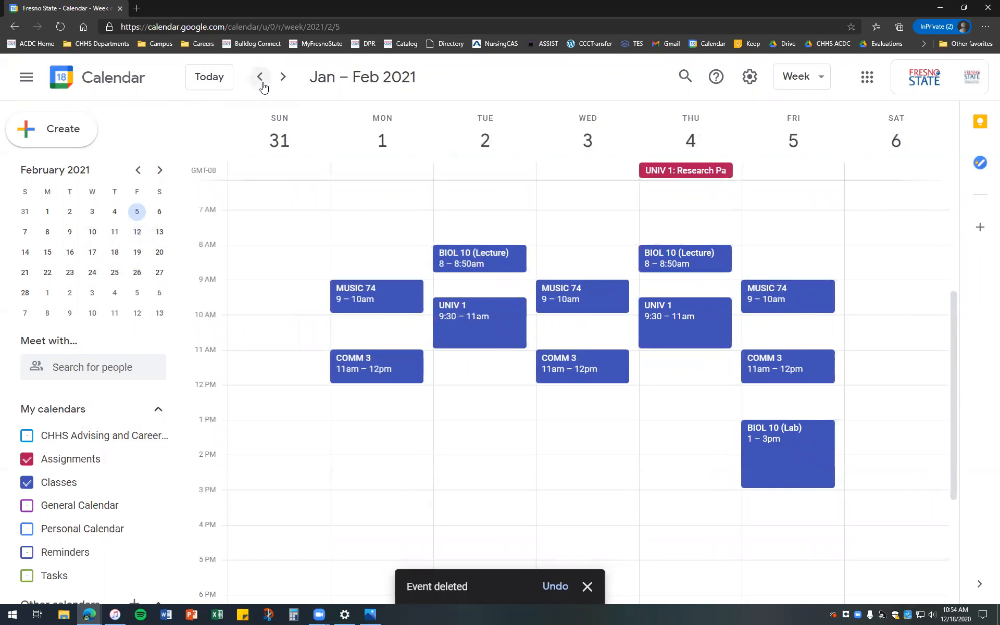
left_click(262, 84)
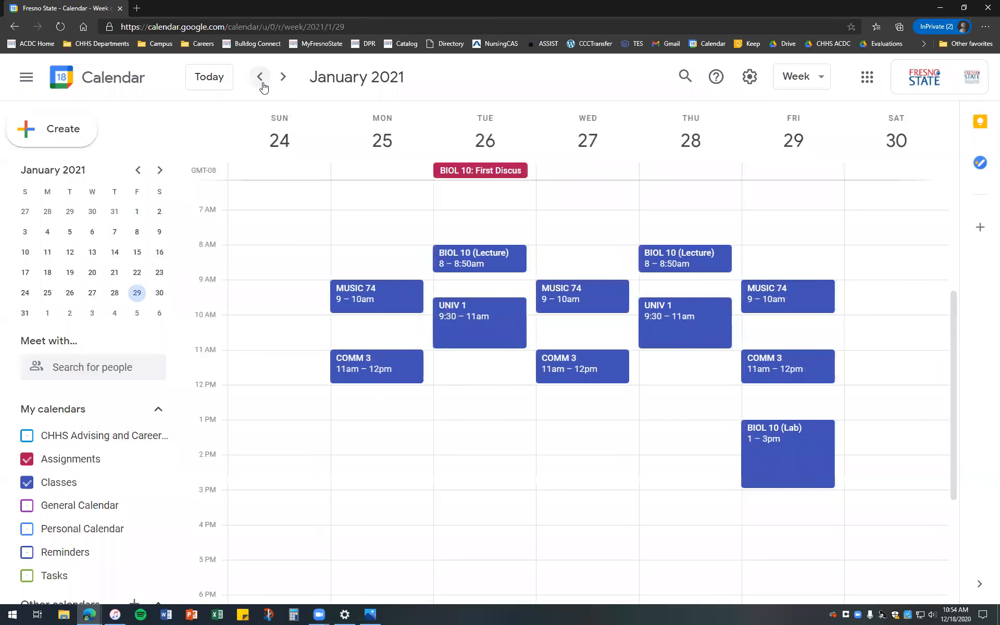
left_click(262, 84)
scroll(402, 283, "down", 1)
left_click(285, 78)
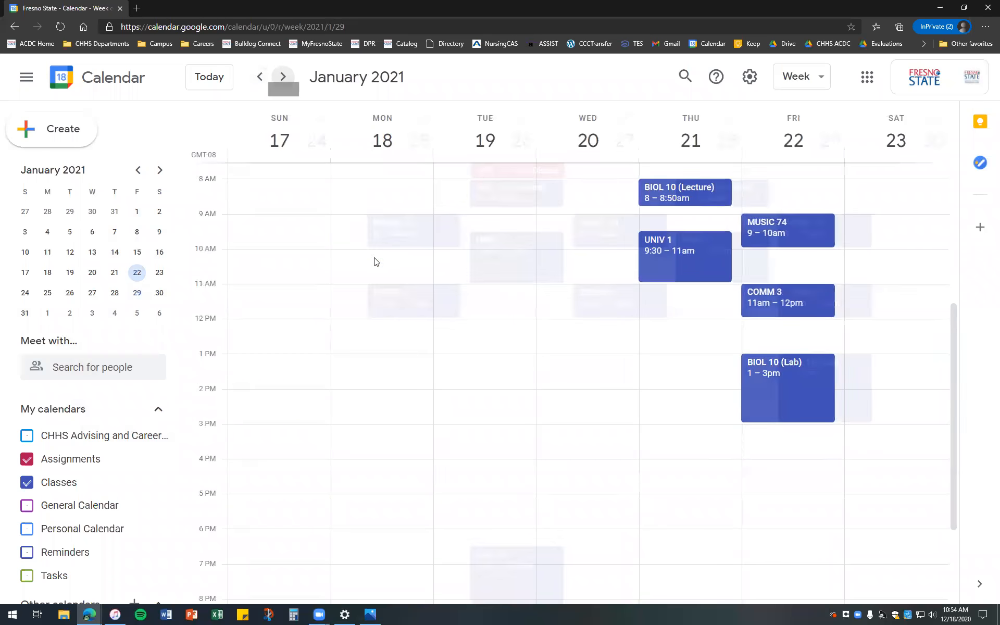
left_click(27, 505)
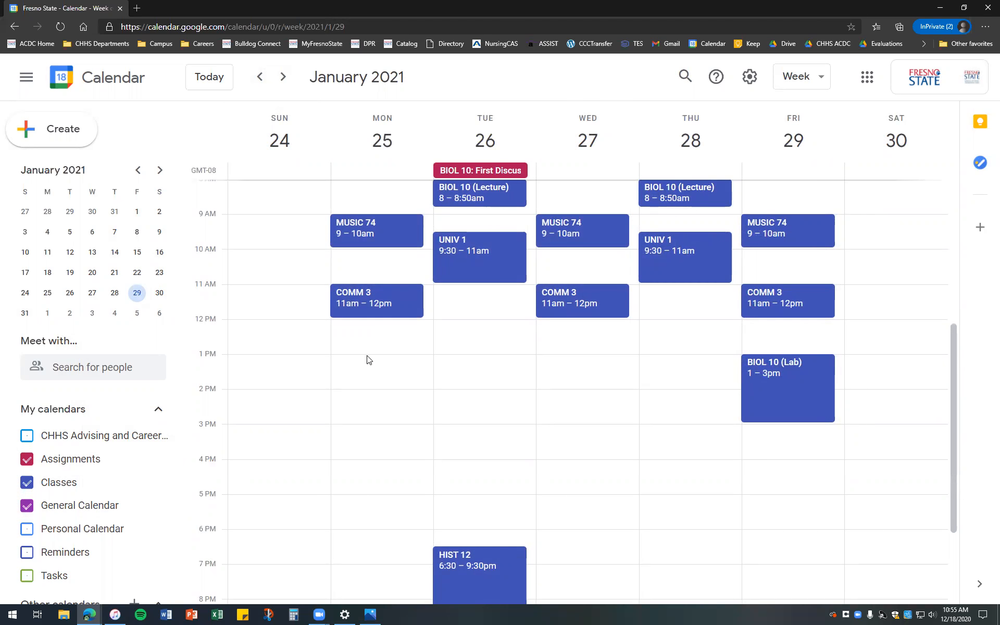
Create an event titled "Work" on Monday, January 25, 2021, 1:00–5:00pm, with a custom weekly recurrence on Monday through Thursday
left_click_drag(372, 379, 385, 490)
type("Work")
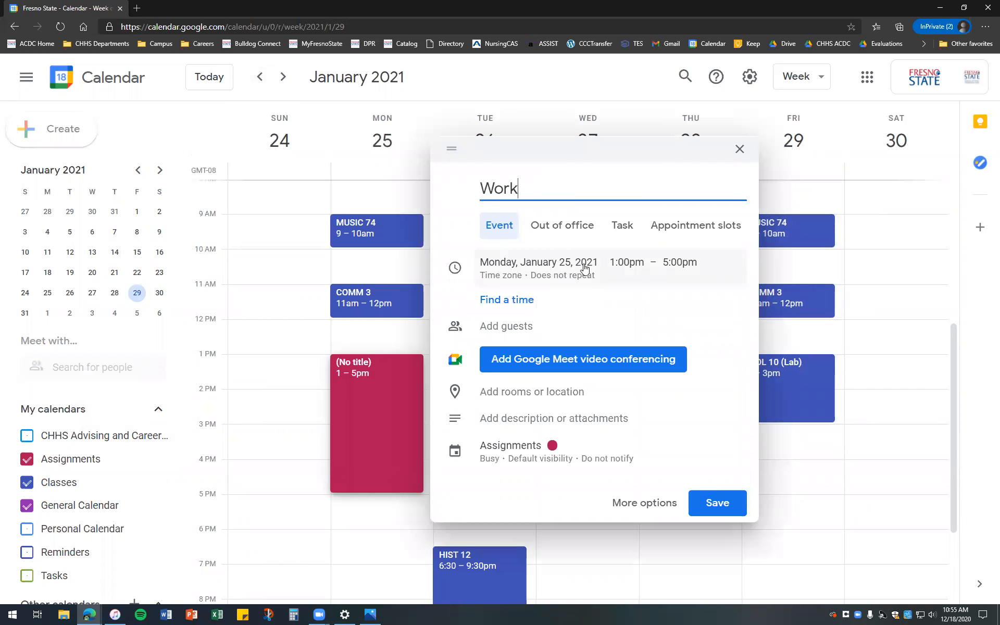
left_click(562, 278)
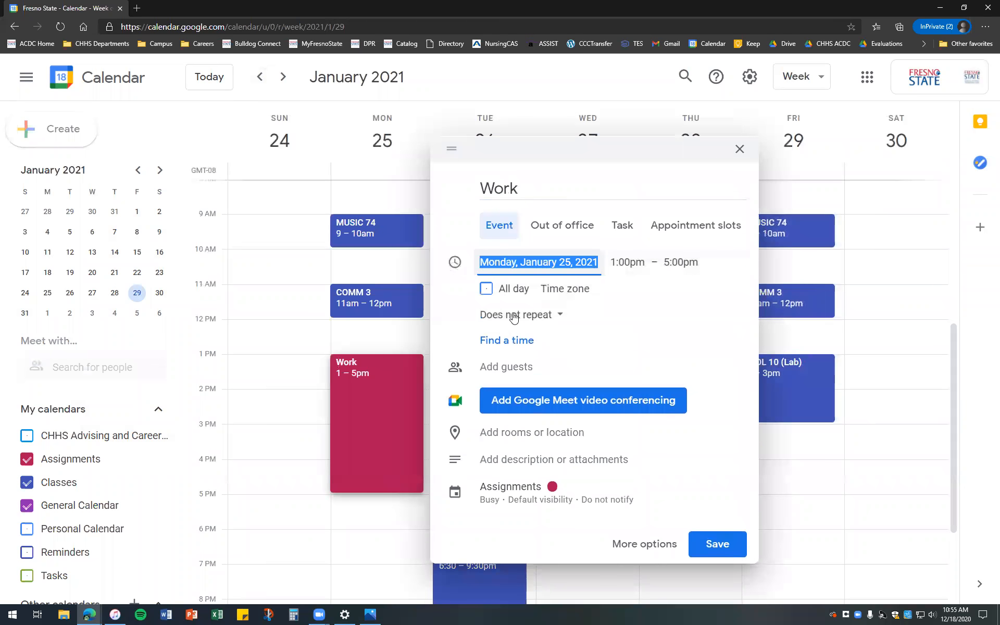
left_click(501, 319)
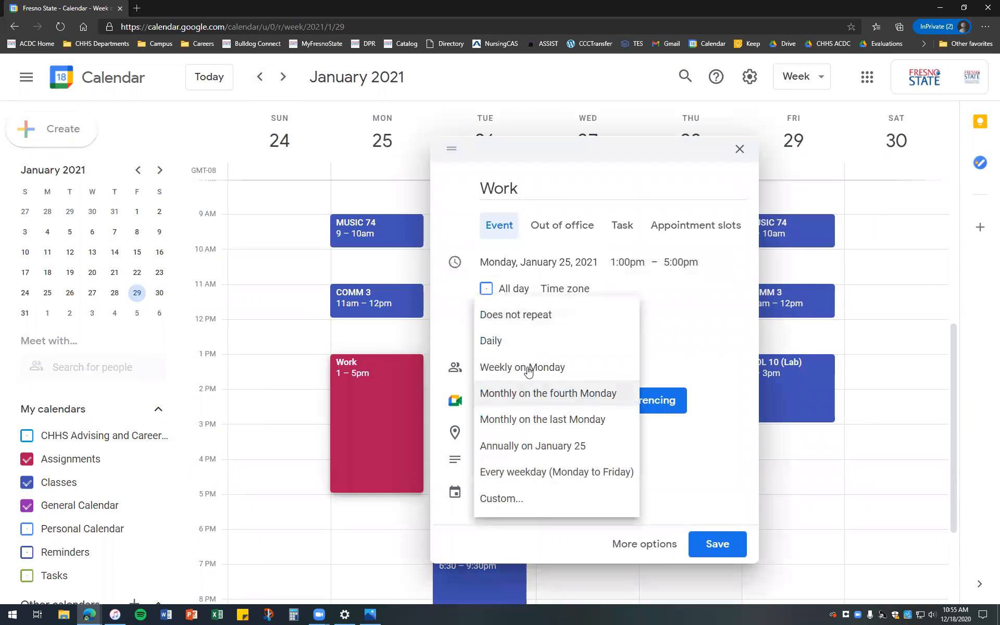
left_click(513, 506)
left_click(432, 298)
left_click(456, 298)
left_click(479, 298)
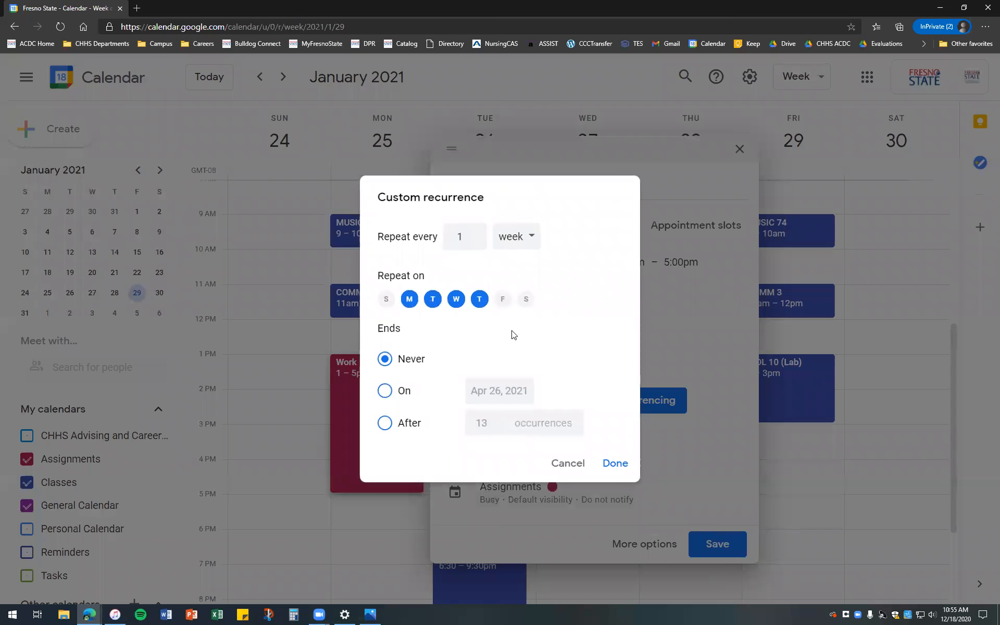
End the Work event's recurrence on May 6, 2021, and save the event
left_click(402, 395)
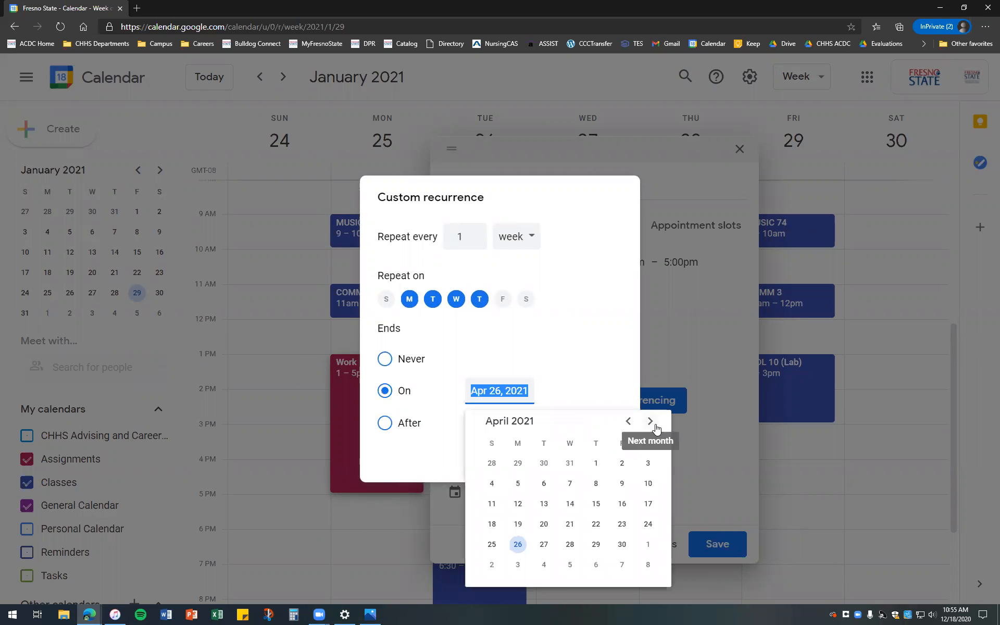
left_click(649, 420)
left_click(569, 482)
left_click(615, 463)
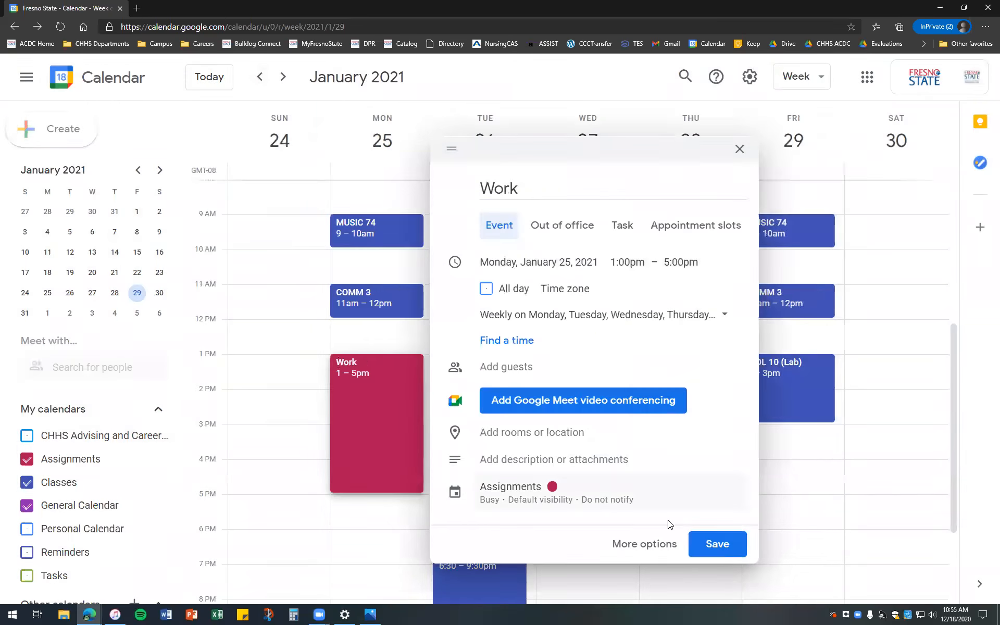
left_click(701, 544)
Add a "Lunch Date" event to the Personal Calendar on Saturday, January 30, 2021, 8:00–10:00am, and save it
scroll(913, 283, "up", 1)
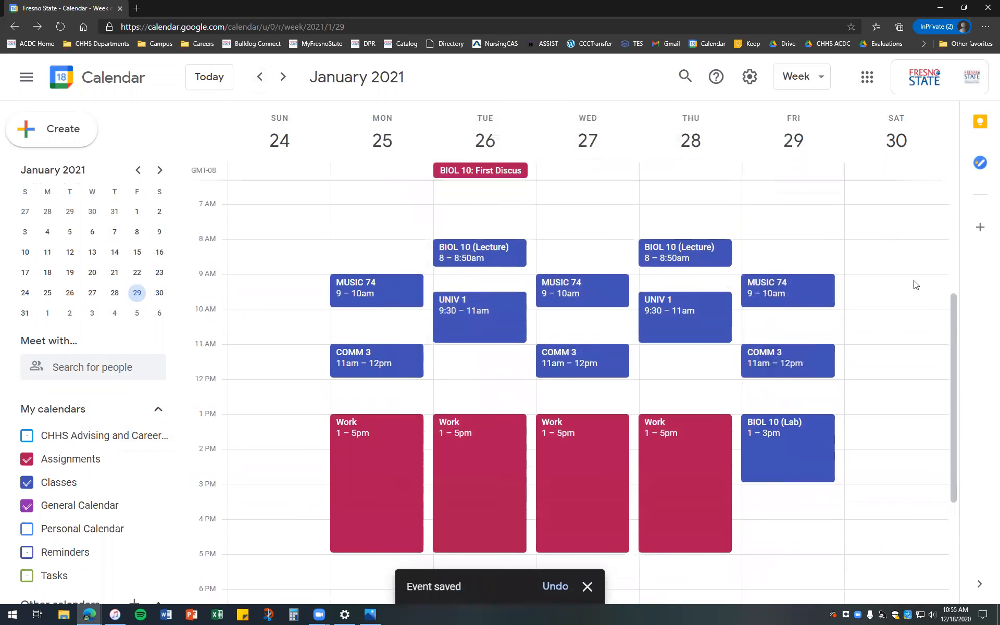
left_click_drag(890, 250, 885, 302)
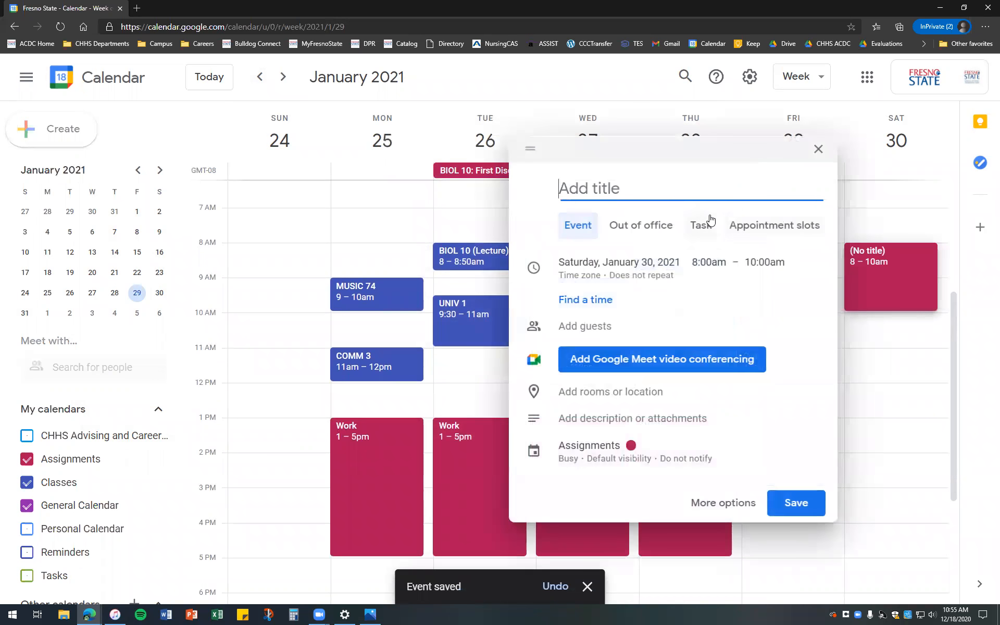
type("Lunch Date")
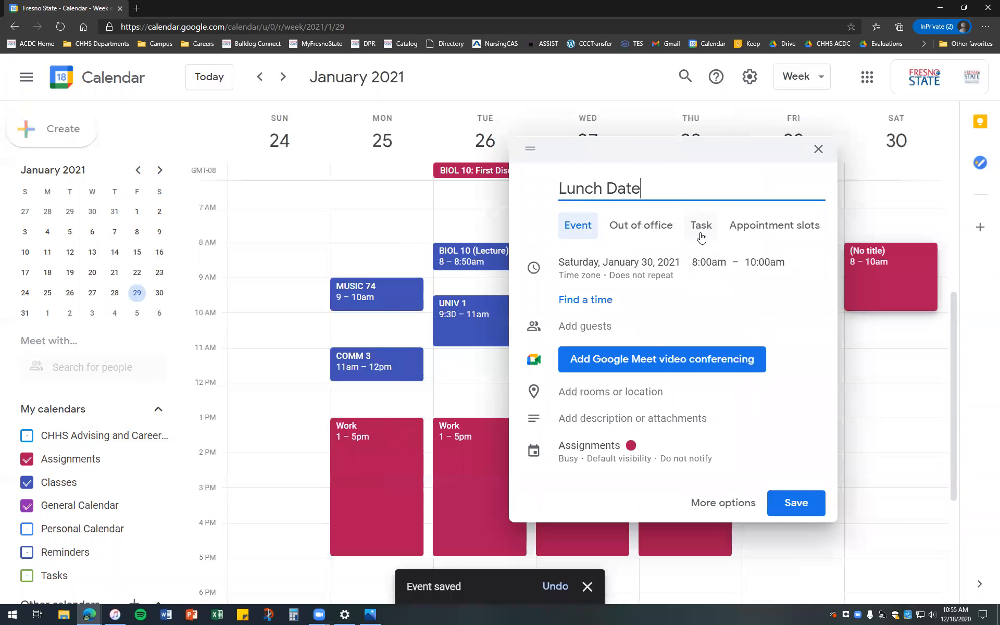
left_click(592, 451)
left_click(604, 411)
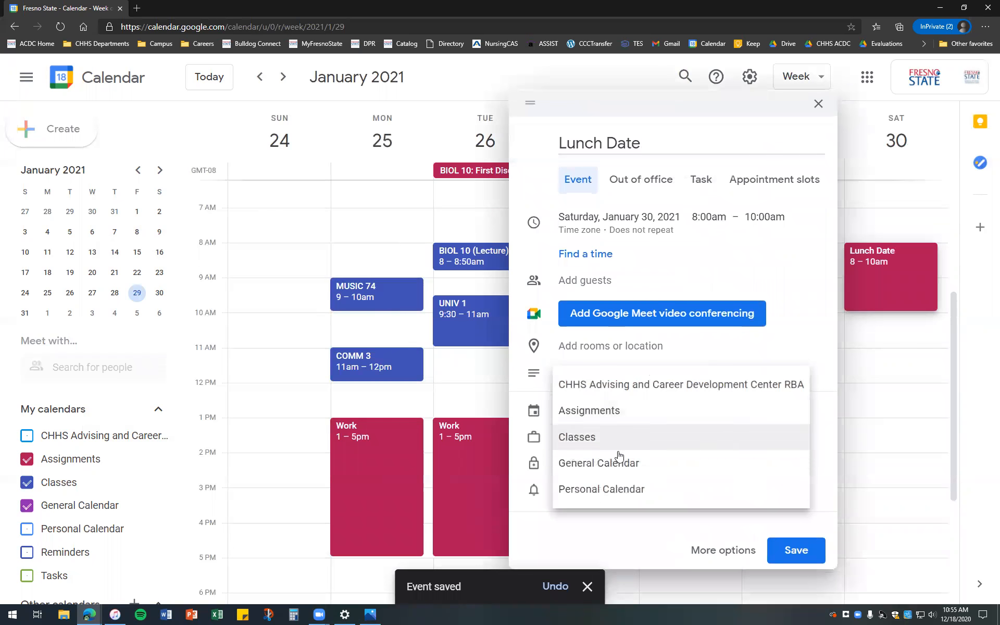
left_click(605, 486)
left_click(793, 549)
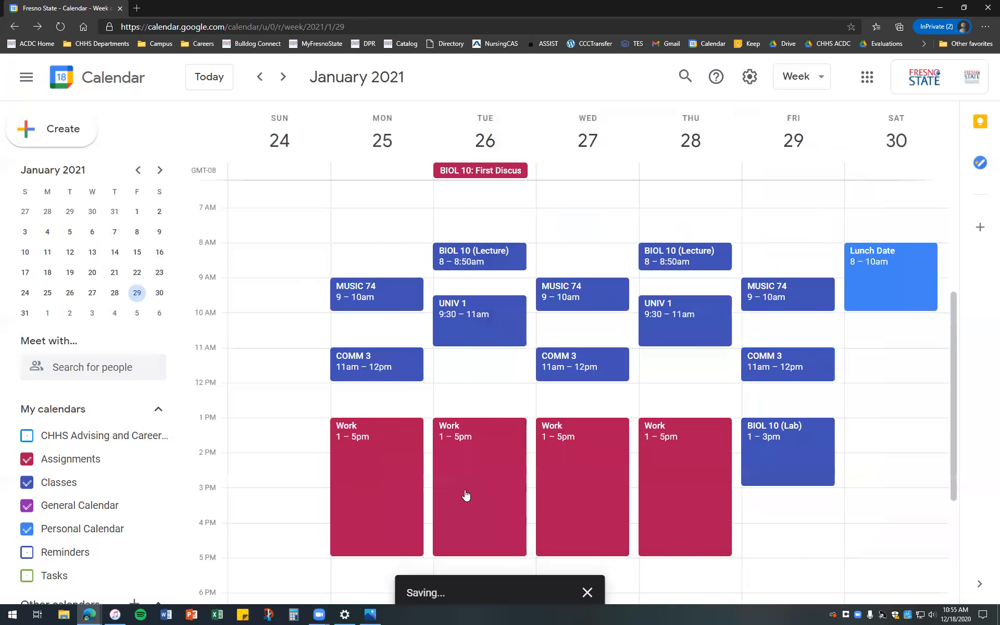
Move the recurring Work event from Assignments to the Personal Calendar and save the change
left_click(365, 498)
left_click(615, 271)
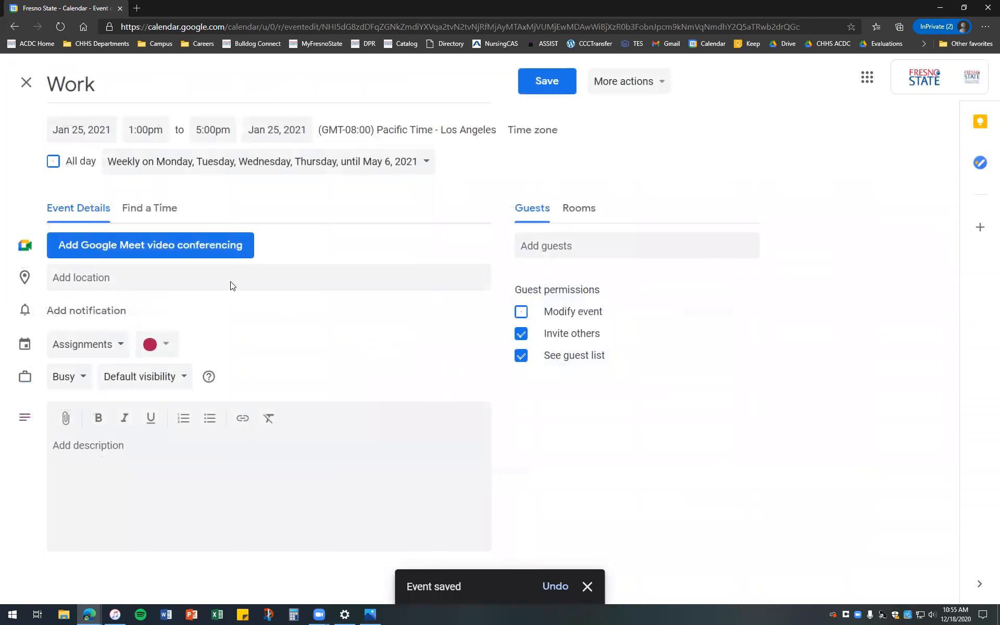
left_click(104, 343)
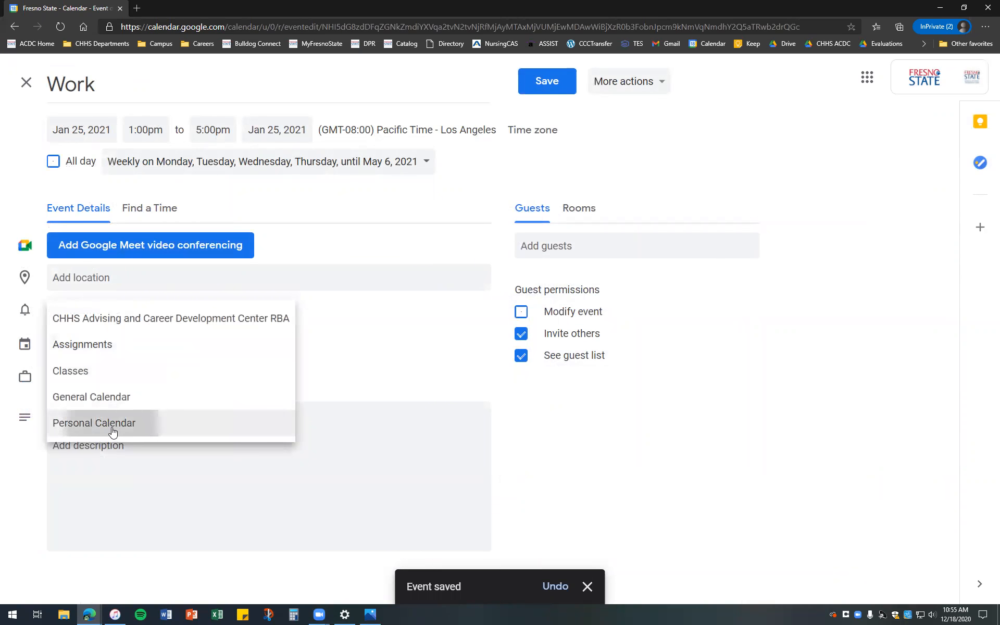
left_click(83, 423)
left_click(553, 87)
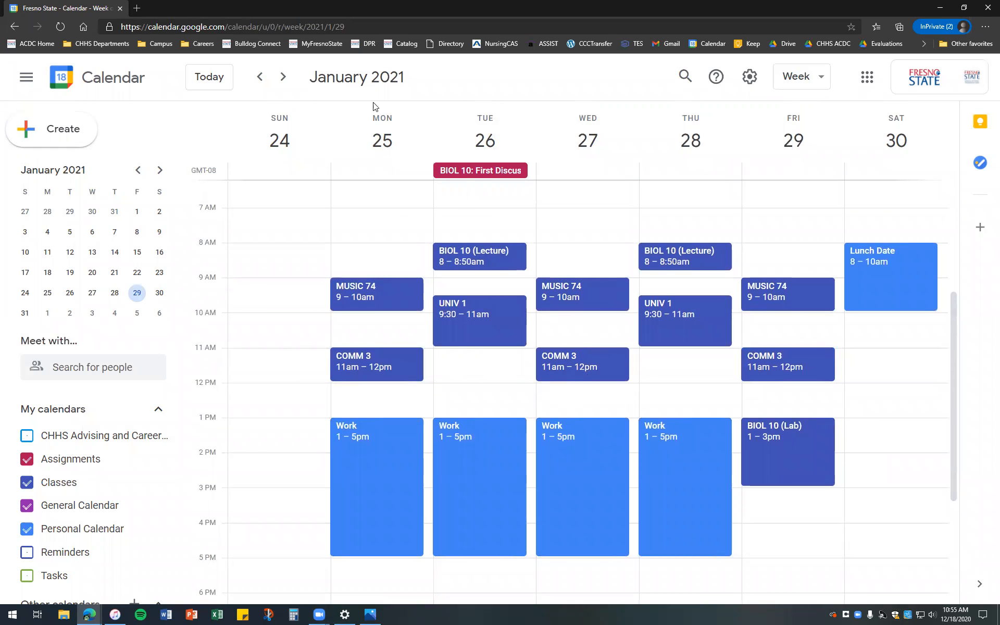
Look through the weeks from January 31 to March 27, 2021, to review the classes and work shifts
left_click(290, 82)
left_click(291, 83)
left_click(291, 83)
left_click(291, 82)
left_click(291, 82)
left_click(291, 82)
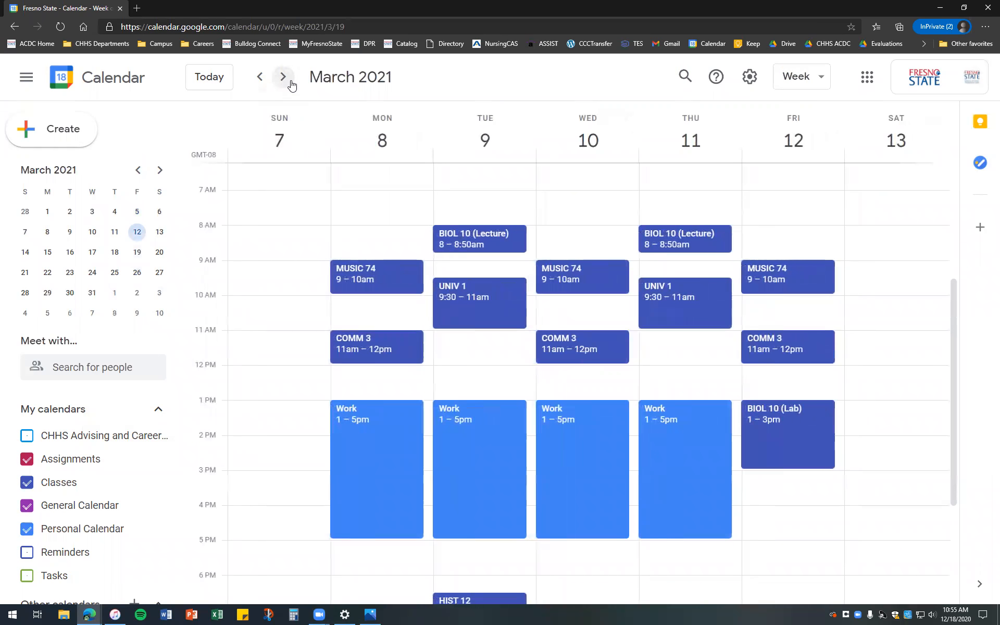
left_click(290, 82)
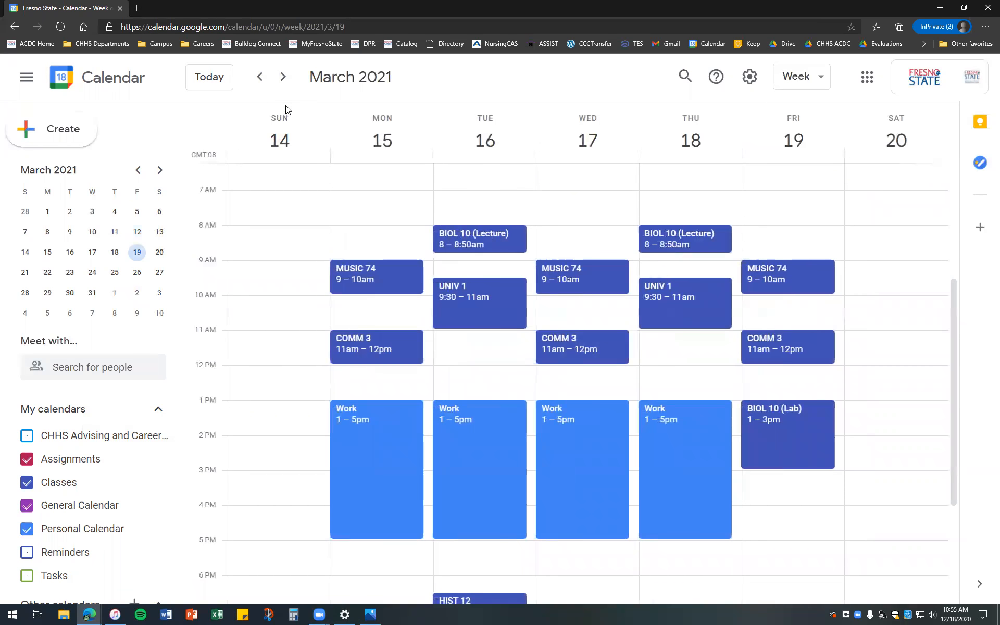
left_click(284, 77)
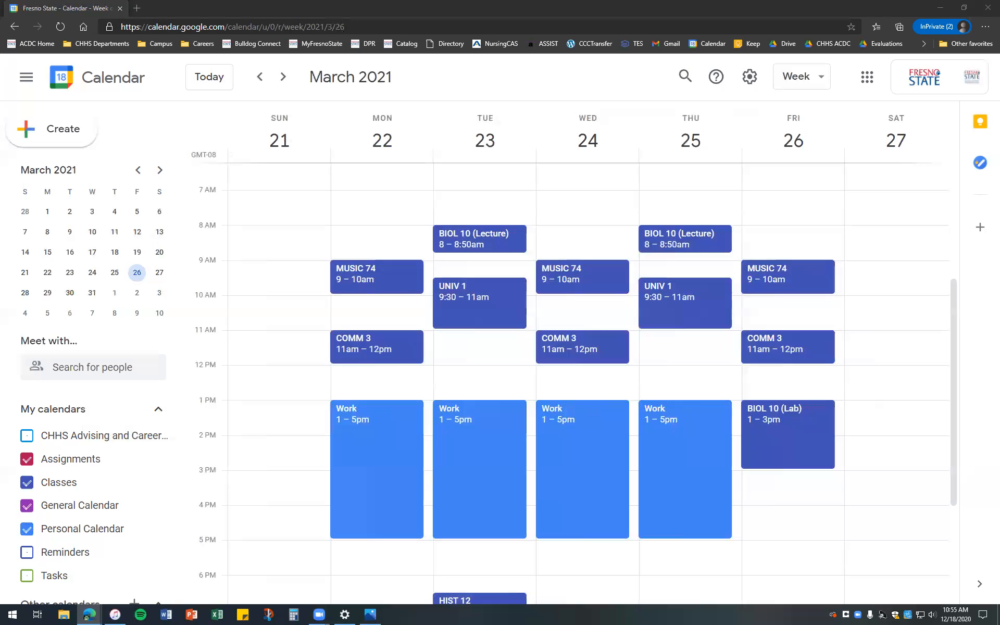
Switch to the university's Deadlines page, add the Fresno State University Registrar calendar from it to Google Calendar, and close that browser window
key("alt+Tab")
scroll(272, 325, "down", 2)
scroll(271, 324, "up", 3)
scroll(271, 325, "down", 3)
scroll(300, 337, "down", 1)
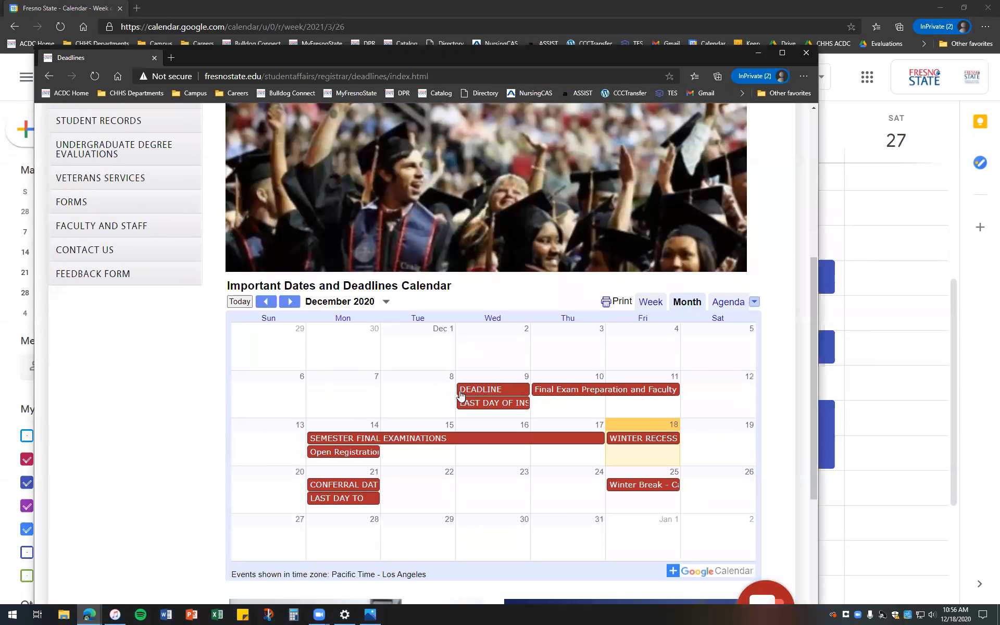
scroll(460, 394, "down", 3)
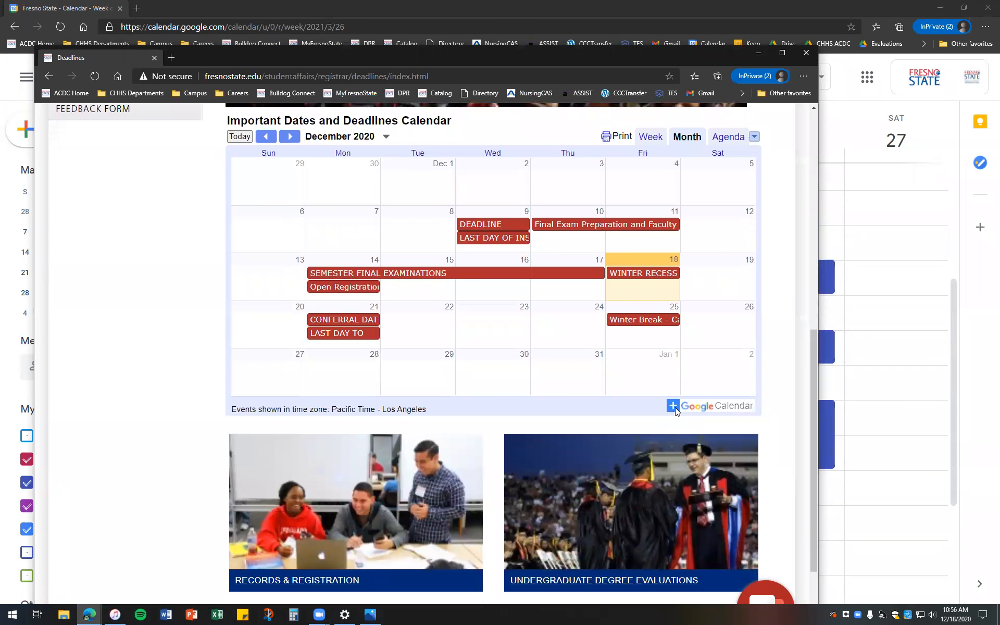
left_click(673, 406)
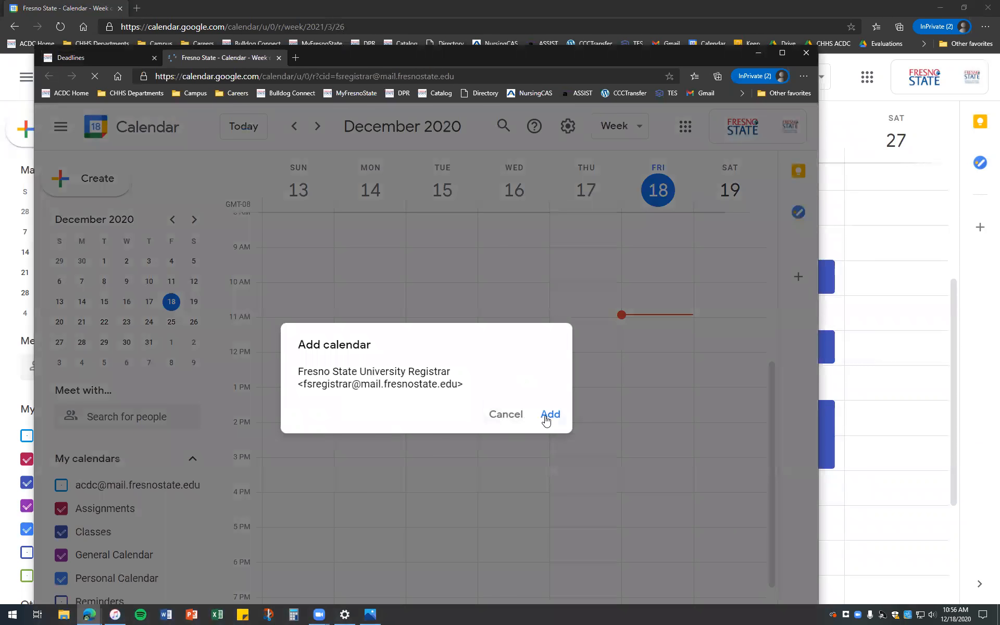
left_click(545, 418)
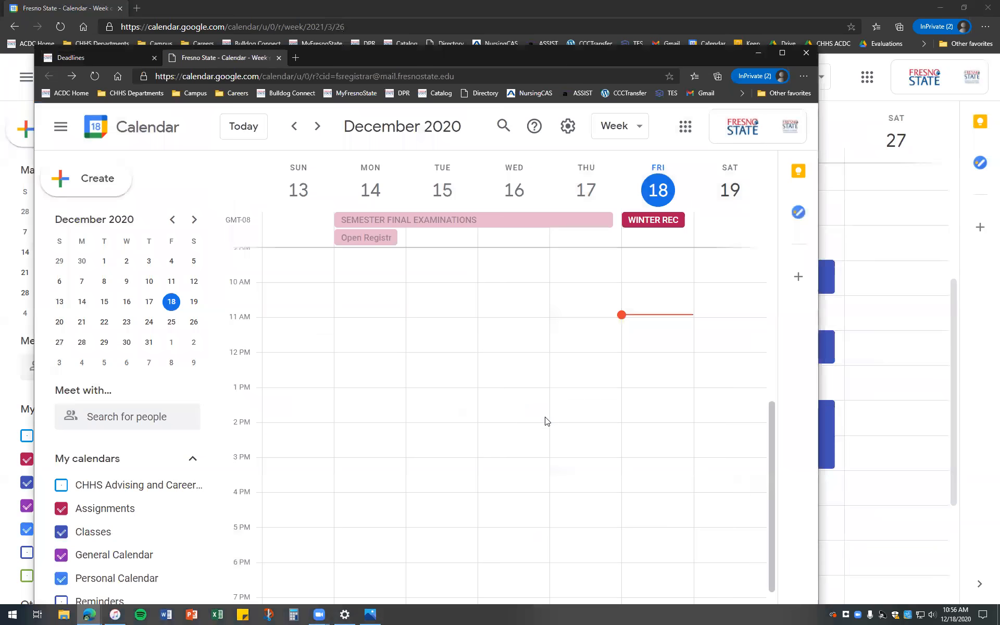
left_click(806, 53)
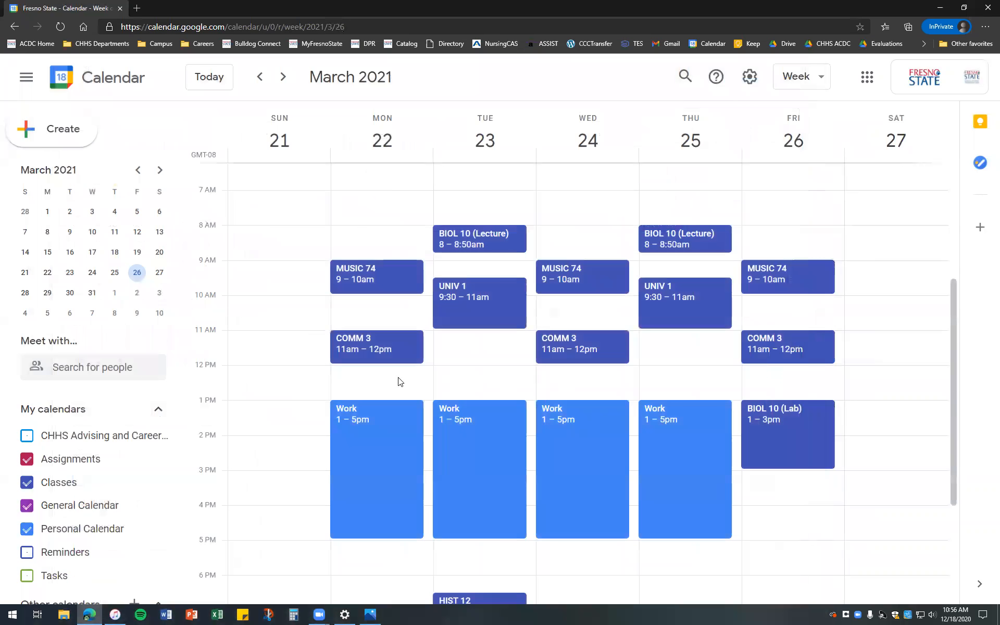
Reload the calendar page and check for the Fresno State University Registrar calendar among the other calendars
left_click(300, 382)
left_click(60, 27)
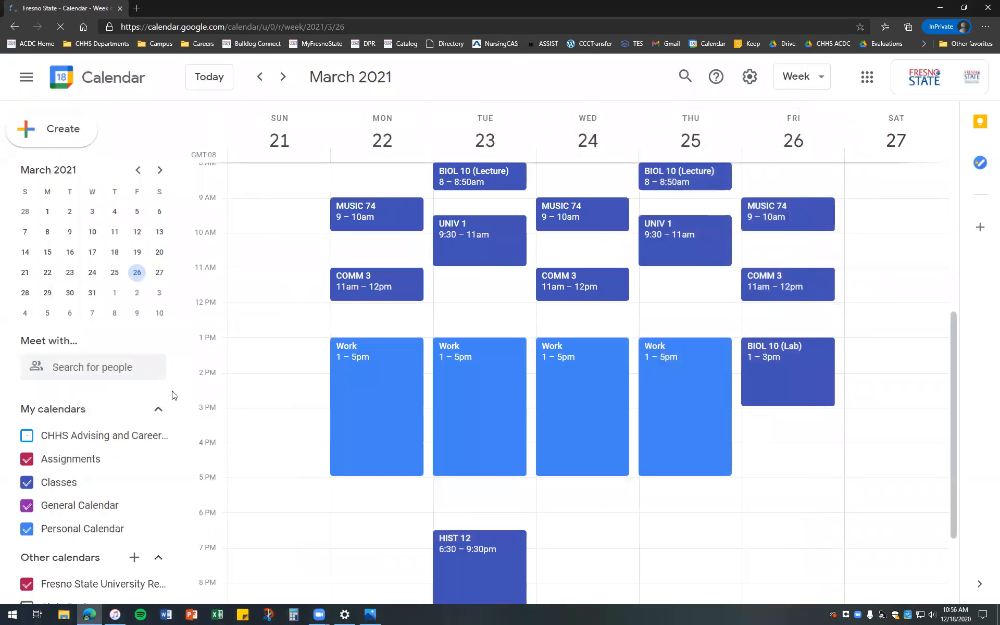
scroll(59, 541, "down", 2)
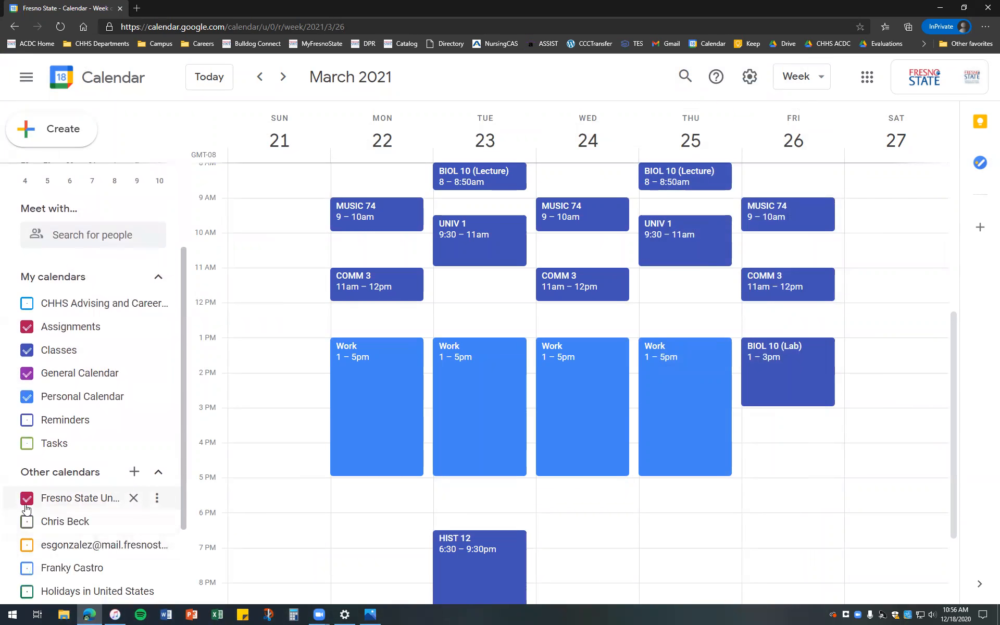
scroll(47, 490, "up", 2)
scroll(295, 452, "up", 5)
scroll(294, 452, "down", 4)
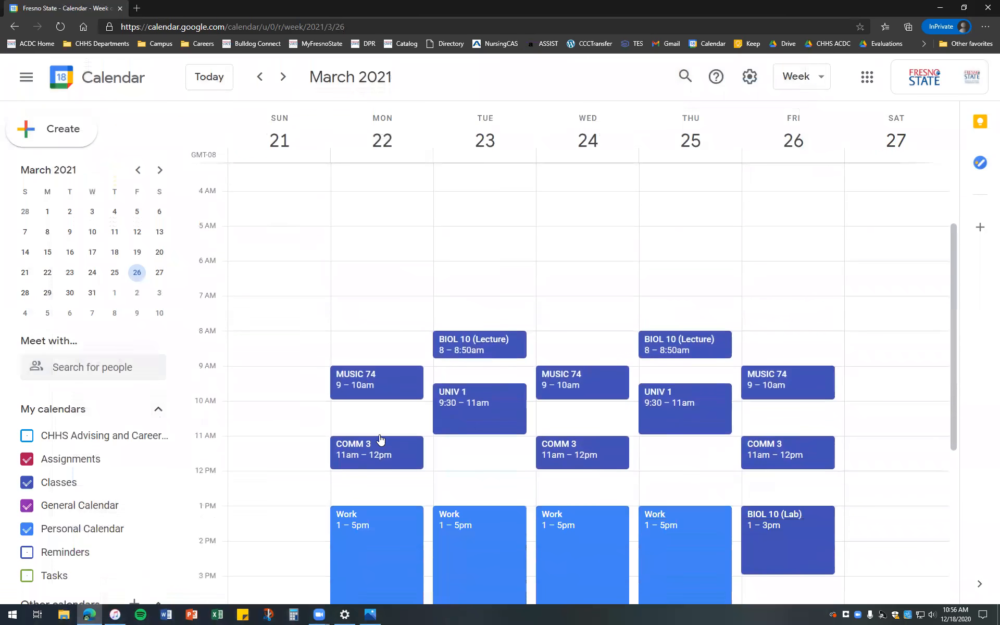
Go back to the week of February 14–20, 2021, and view the details of Monday's President's Day event
left_click(260, 77)
left_click(259, 77)
left_click(260, 77)
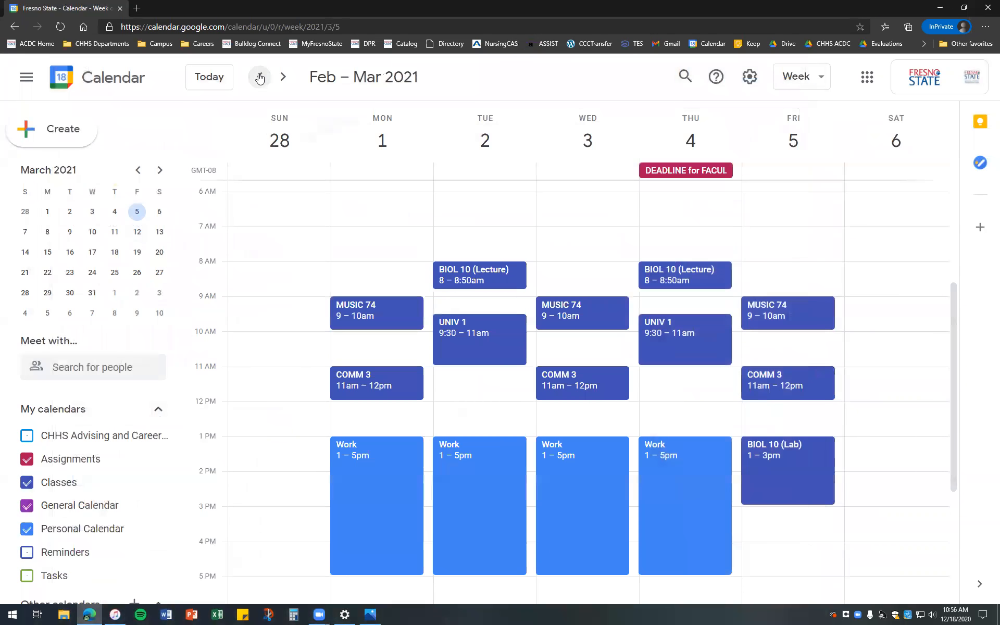
left_click(260, 77)
left_click(260, 77)
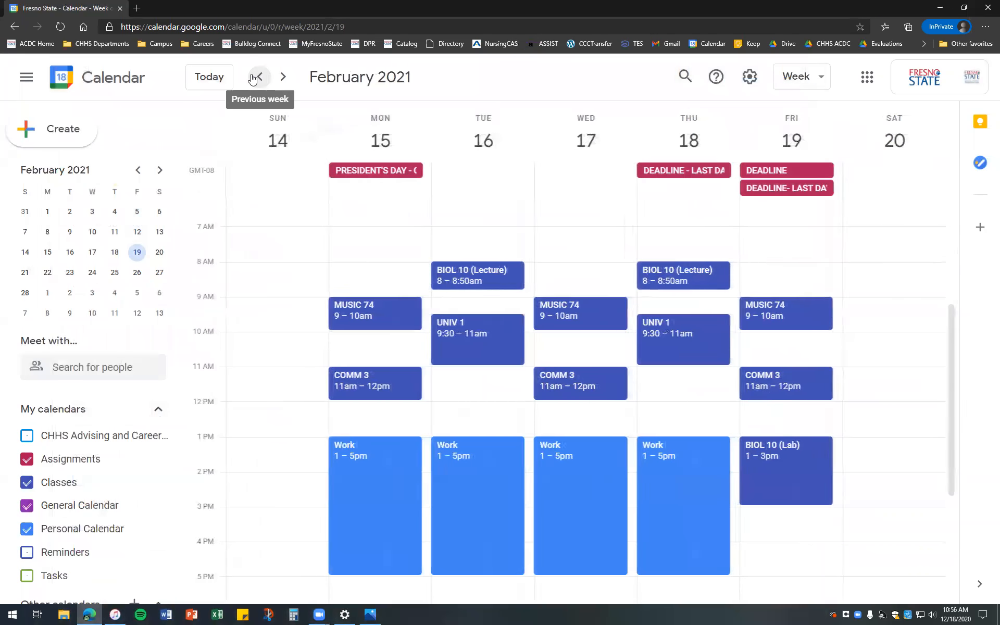
left_click(390, 172)
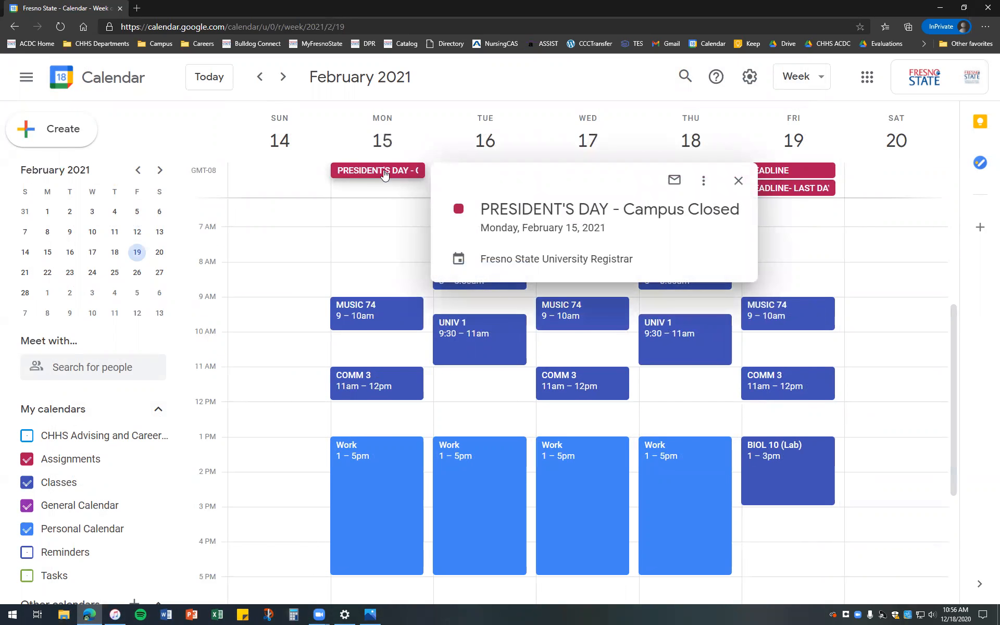
key("Escape")
Read through the details of the registrar's deadline on Thursday, February 18, 2021, and close them
left_click(676, 171)
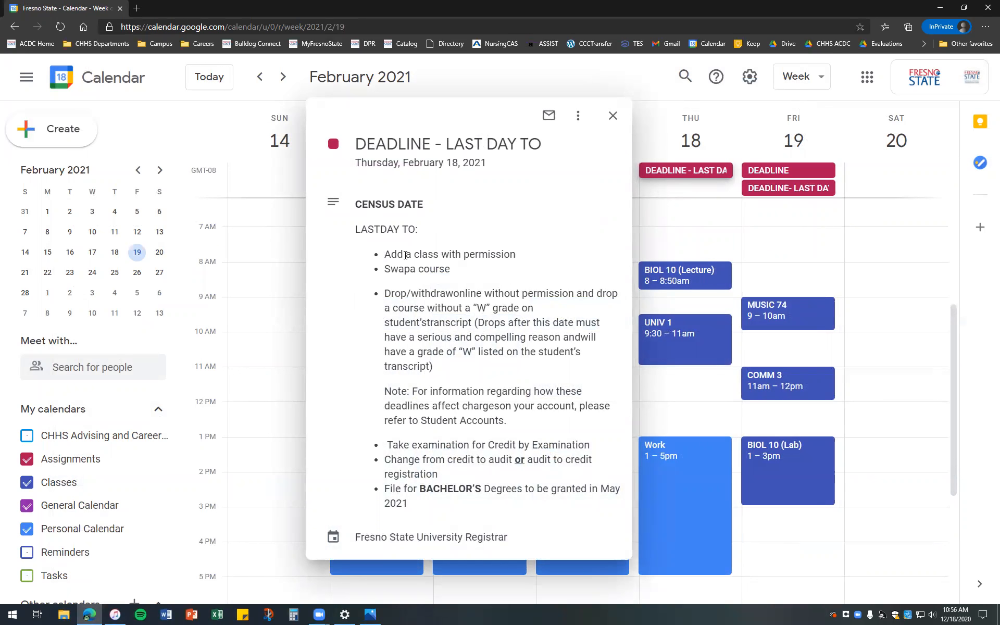
left_click_drag(381, 255, 534, 246)
left_click(612, 115)
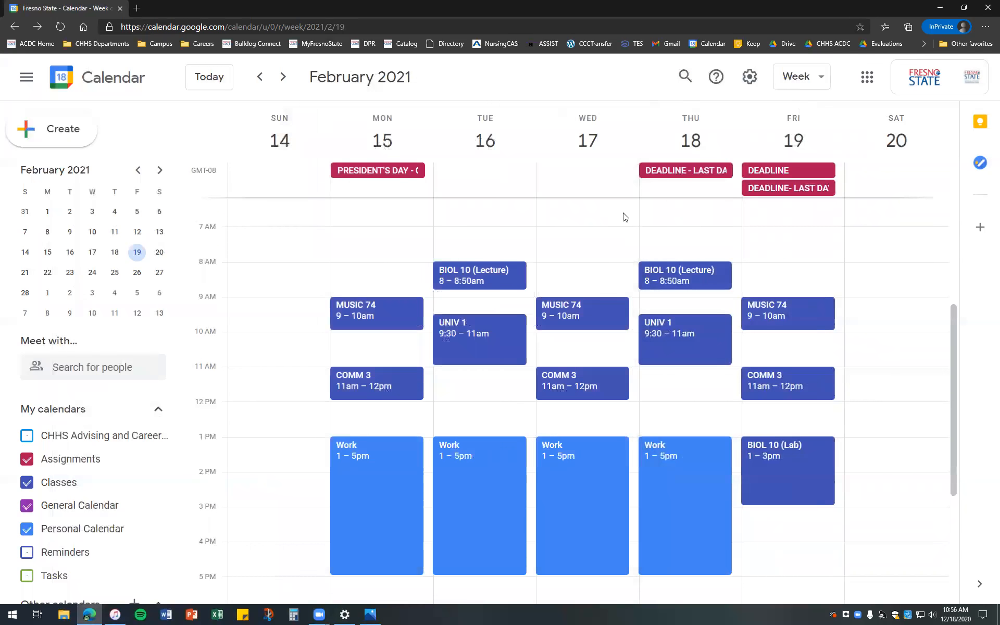